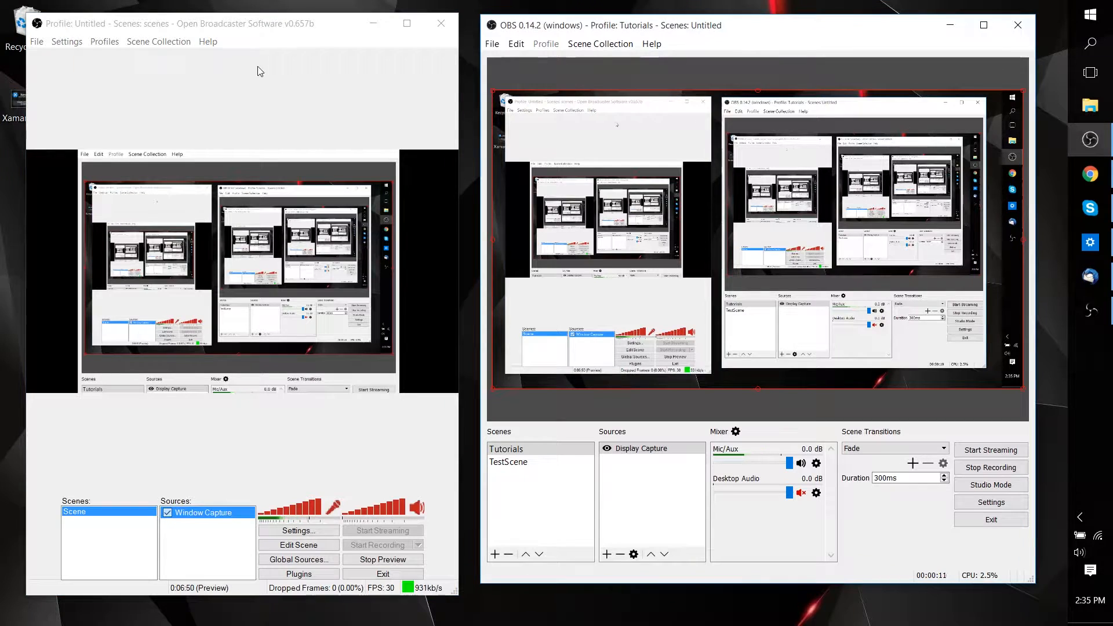
Compare the scene and source lists of OBS Classic and OBS Studio, including the options offered for a scene.
left_click(296, 53)
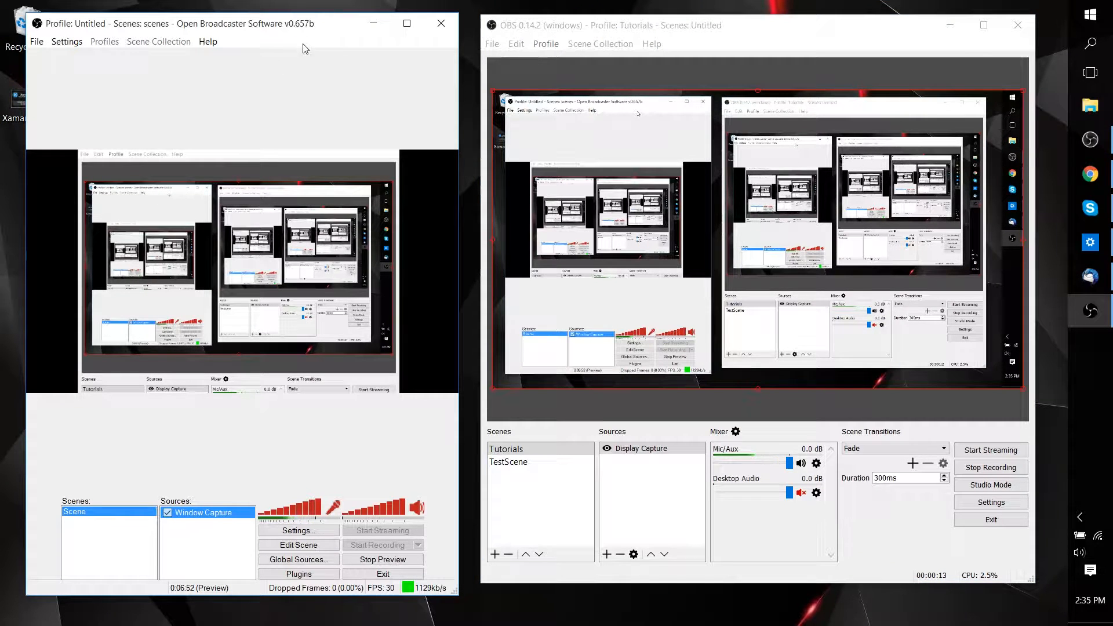
left_click(739, 25)
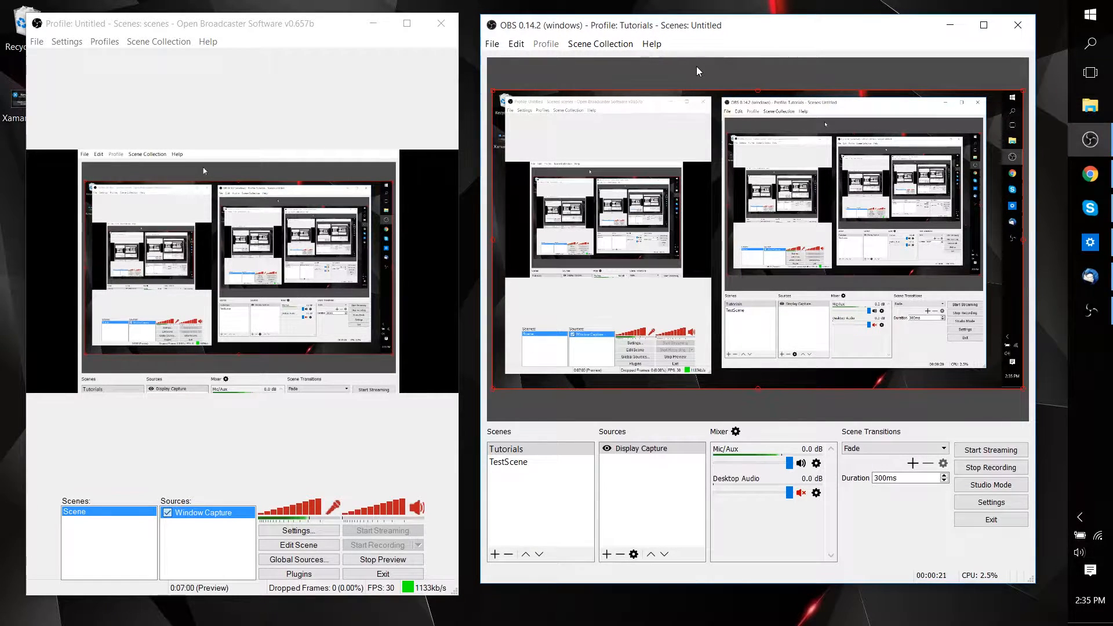
left_click(346, 71)
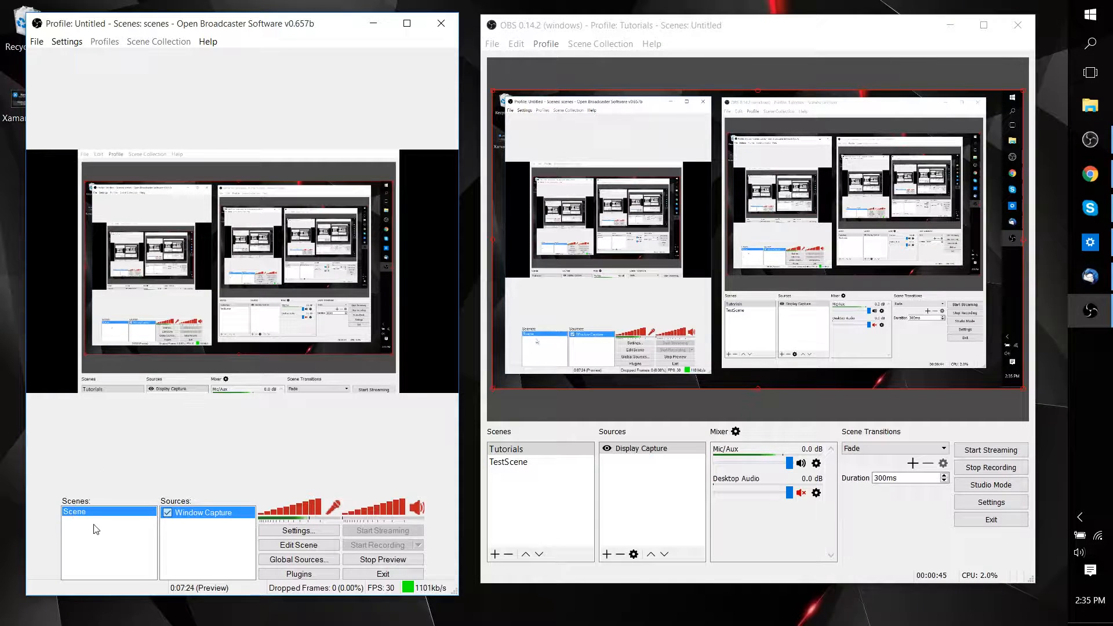
left_click(561, 500)
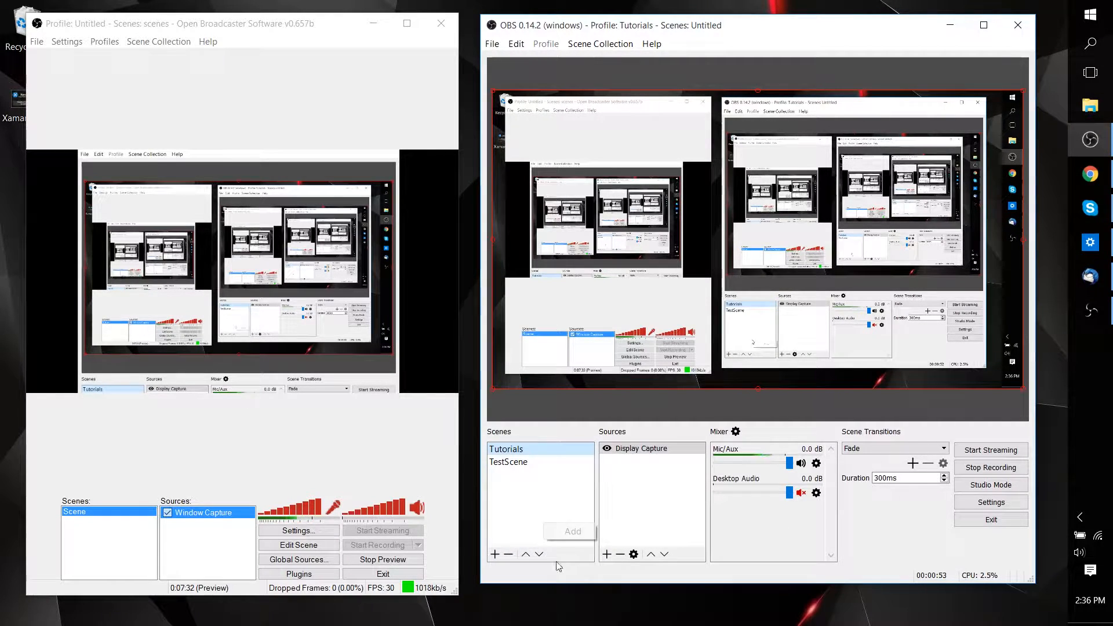
right_click(79, 529)
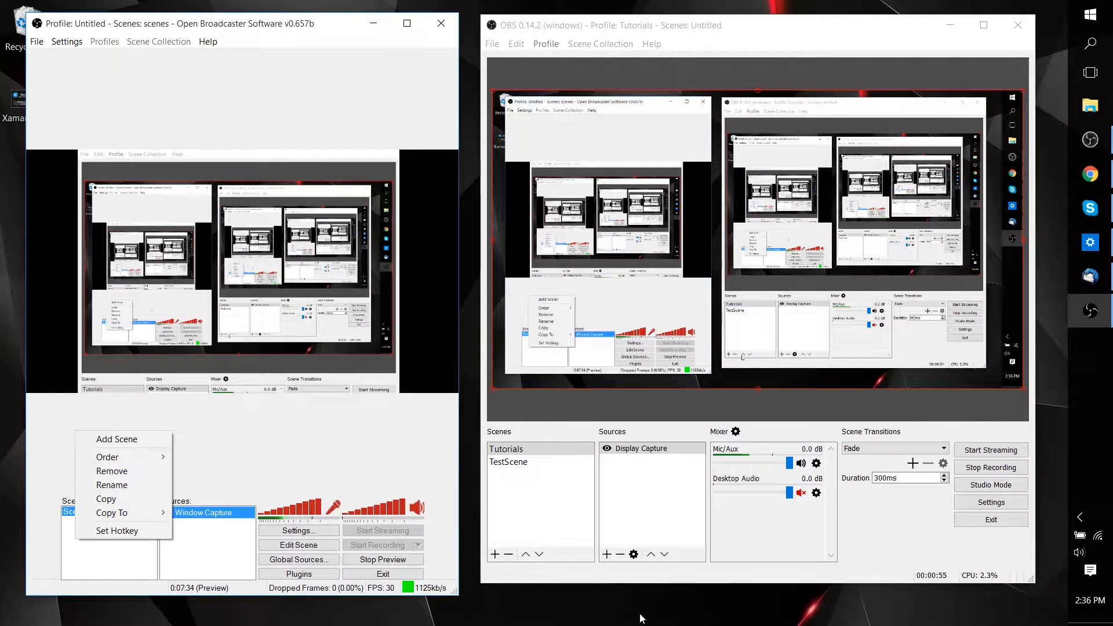
left_click(585, 510)
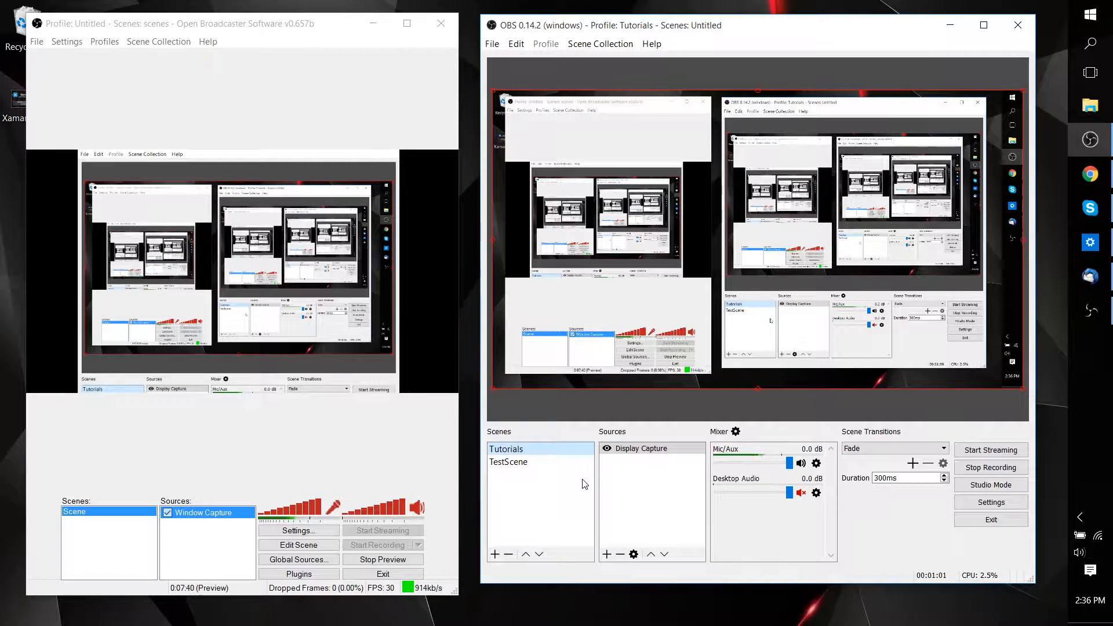
left_click(667, 521)
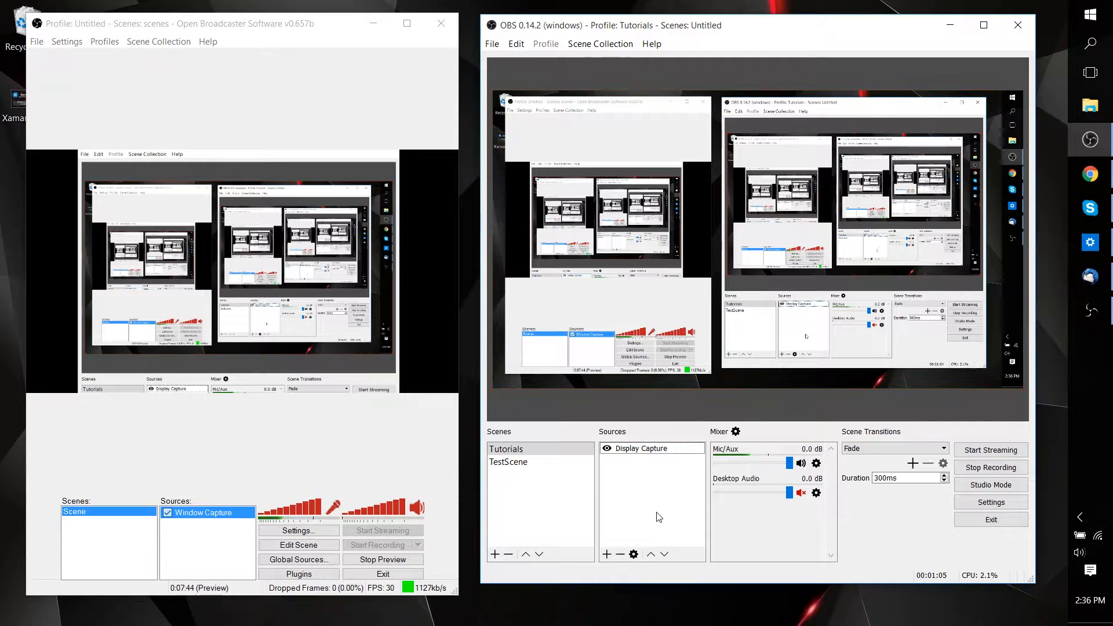
left_click(328, 435)
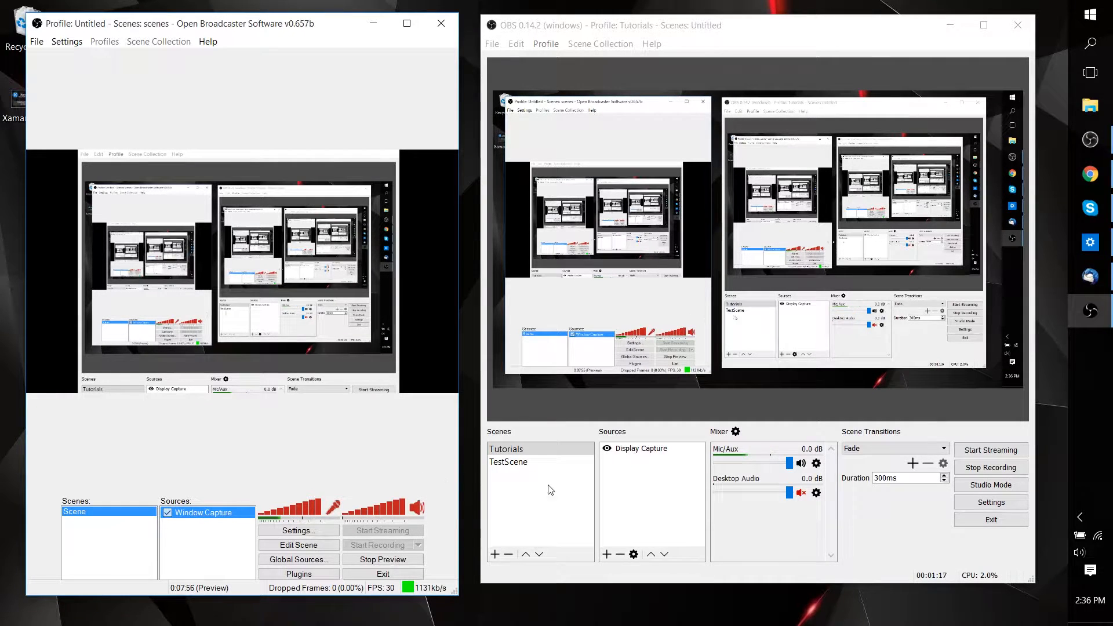
Check the microphone device choices in OBS Studio's Mic/Aux properties and close them without saving.
left_click(817, 463)
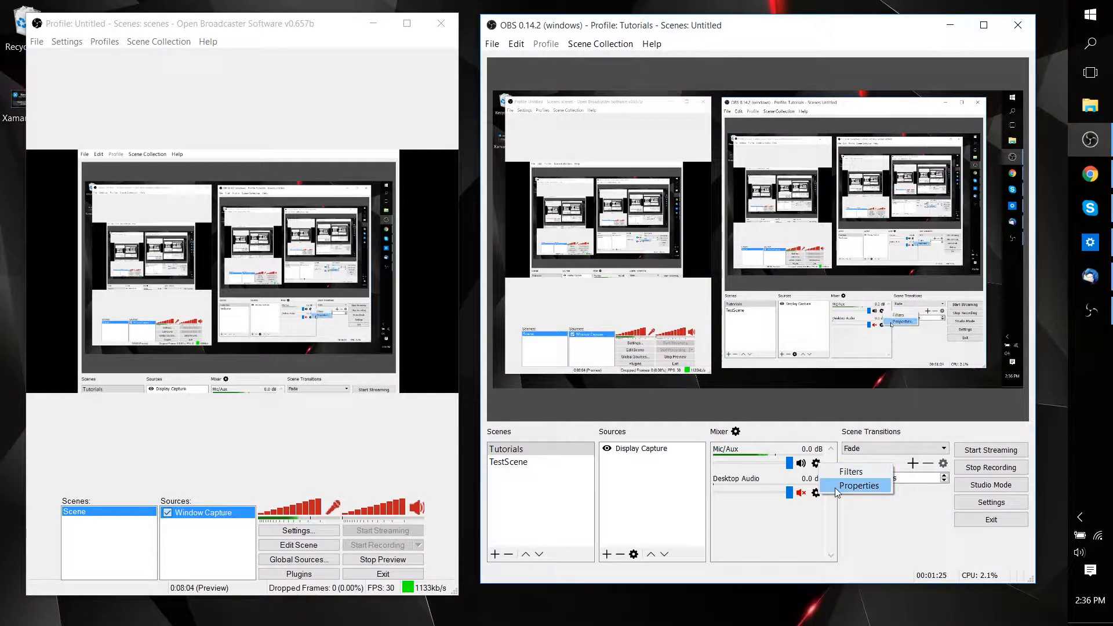
left_click(835, 486)
left_click(734, 376)
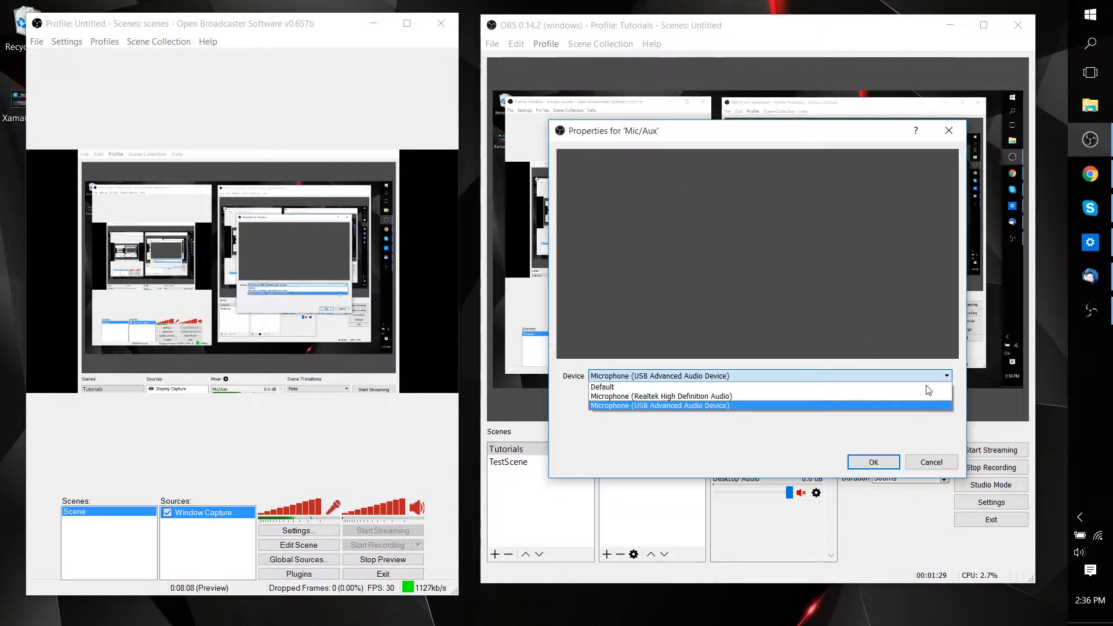
left_click(934, 405)
left_click(930, 462)
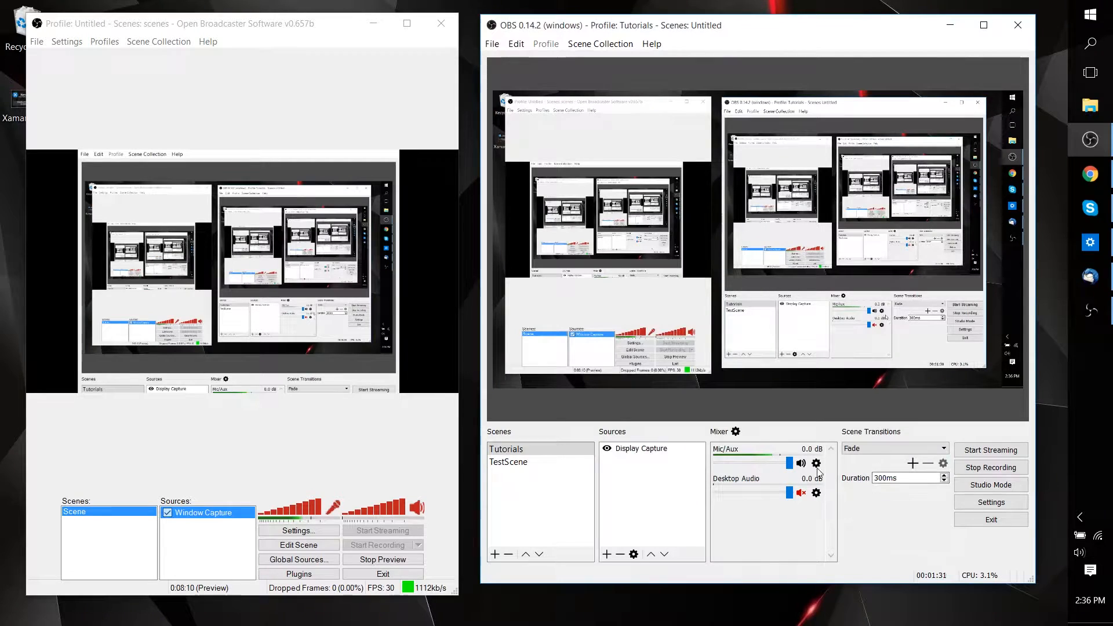
Check the Audio settings in OBS Classic for the microphone device, cancel them and return to OBS Studio.
left_click(67, 45)
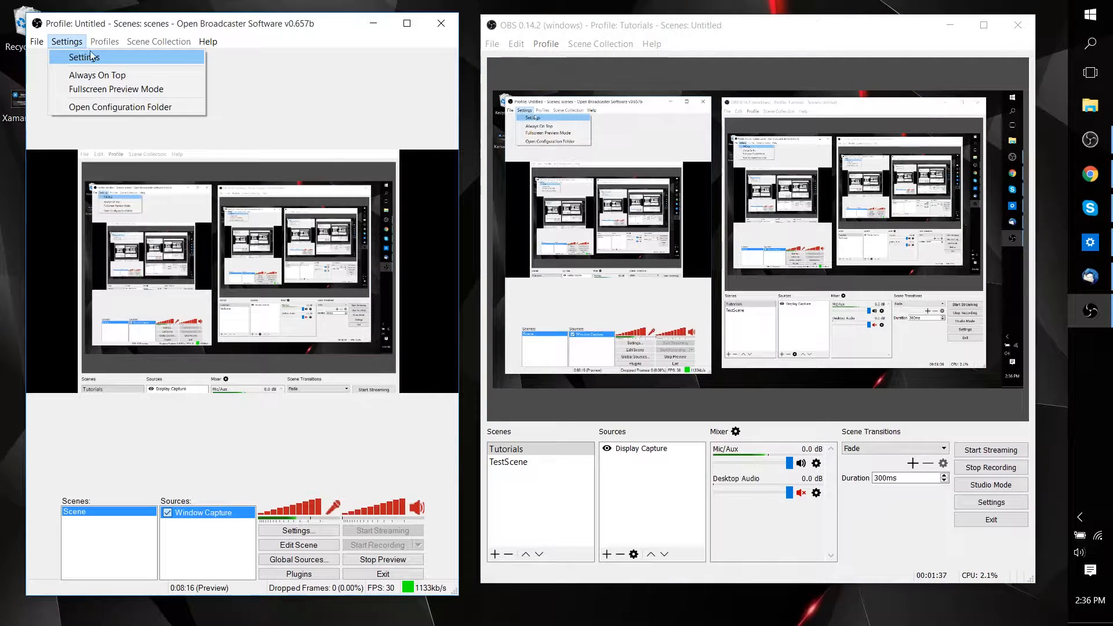
left_click(84, 57)
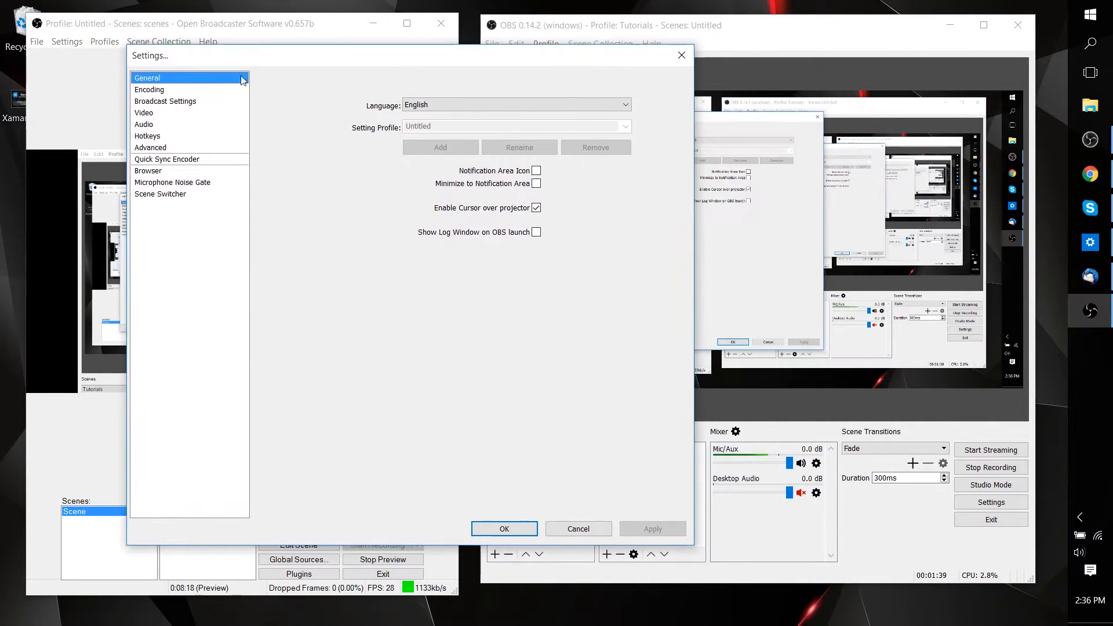
left_click(145, 124)
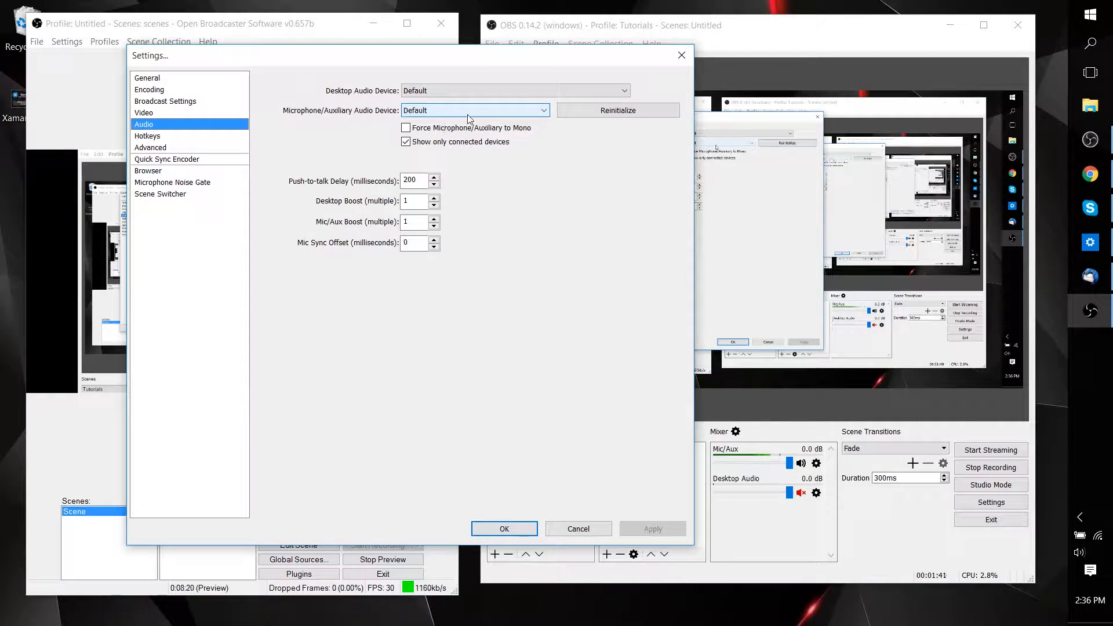
left_click(586, 533)
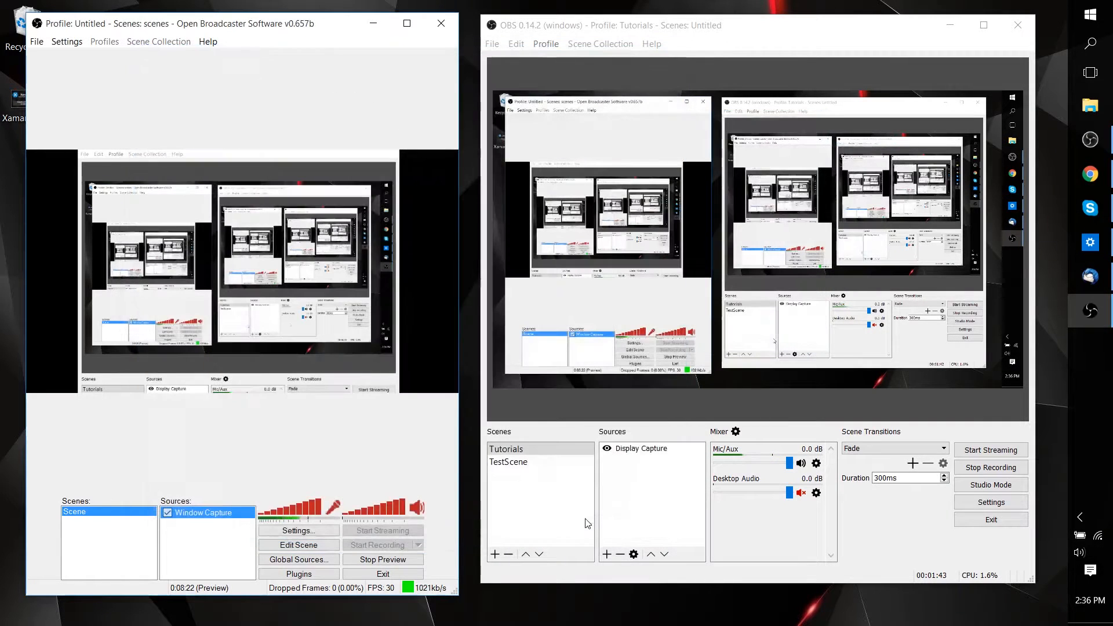
left_click(746, 529)
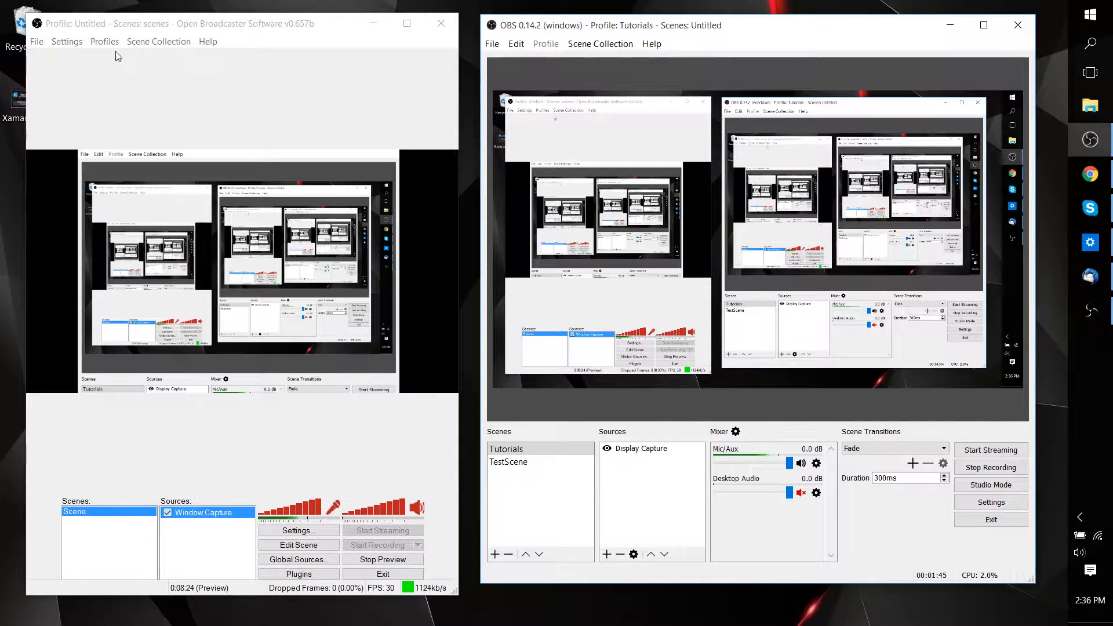
Reopen the OBS Classic settings and move their window away from the OBS Studio window.
left_click(66, 41)
left_click(69, 56)
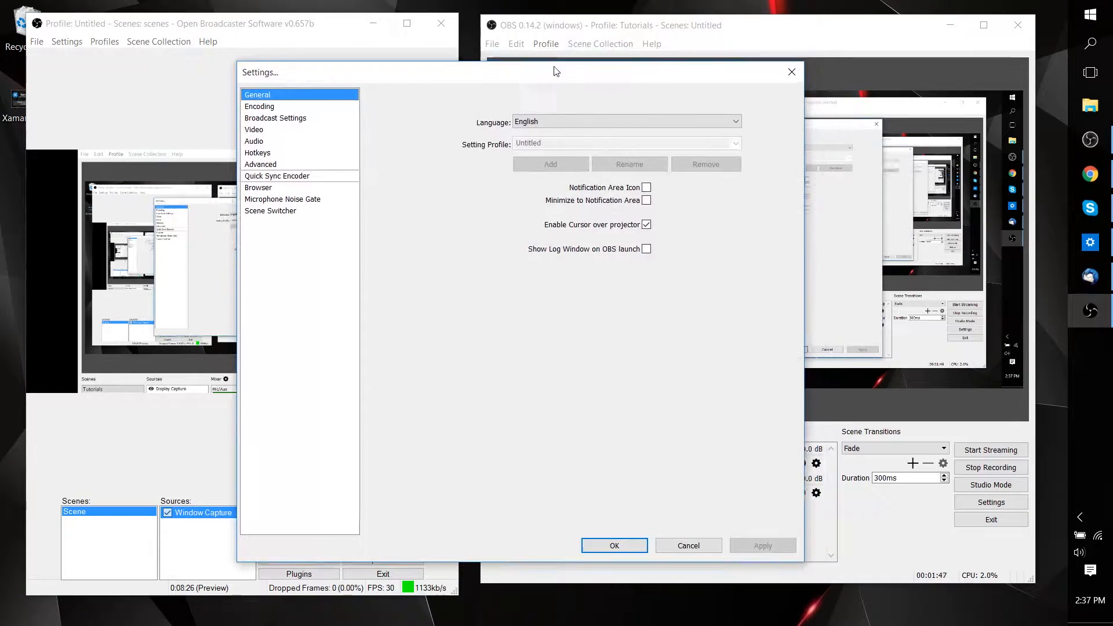
left_click_drag(555, 71, 356, 69)
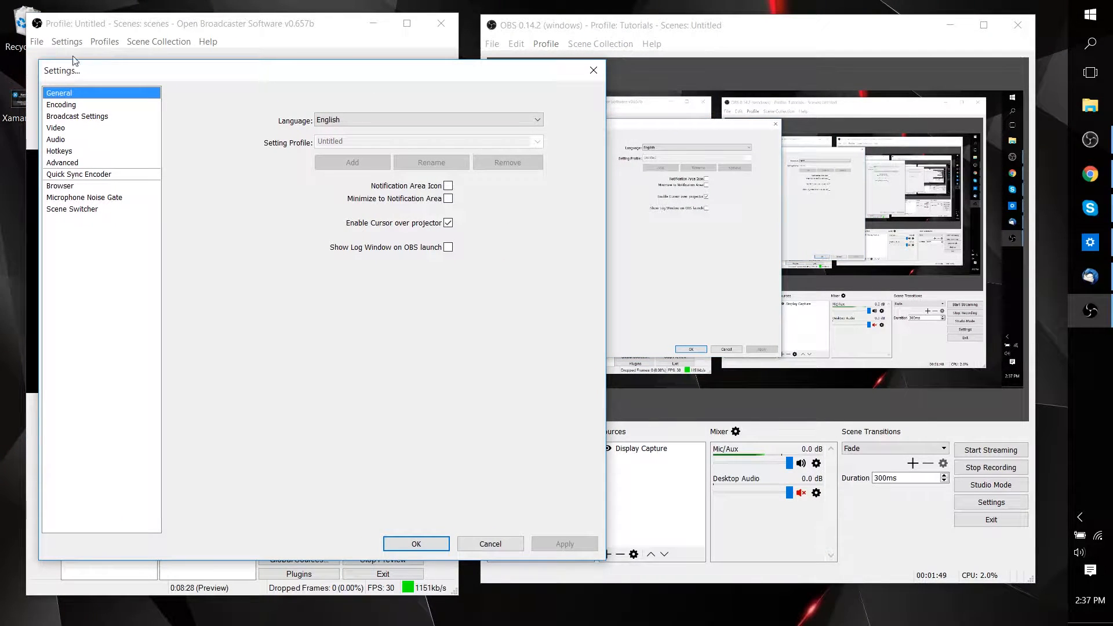
mouse_move(122, 76)
left_mouse_down()
mouse_move(87, 69)
mouse_move(117, 65)
left_mouse_up()
Open the OBS Studio settings and arrange them side by side with the OBS Classic settings.
left_click(683, 21)
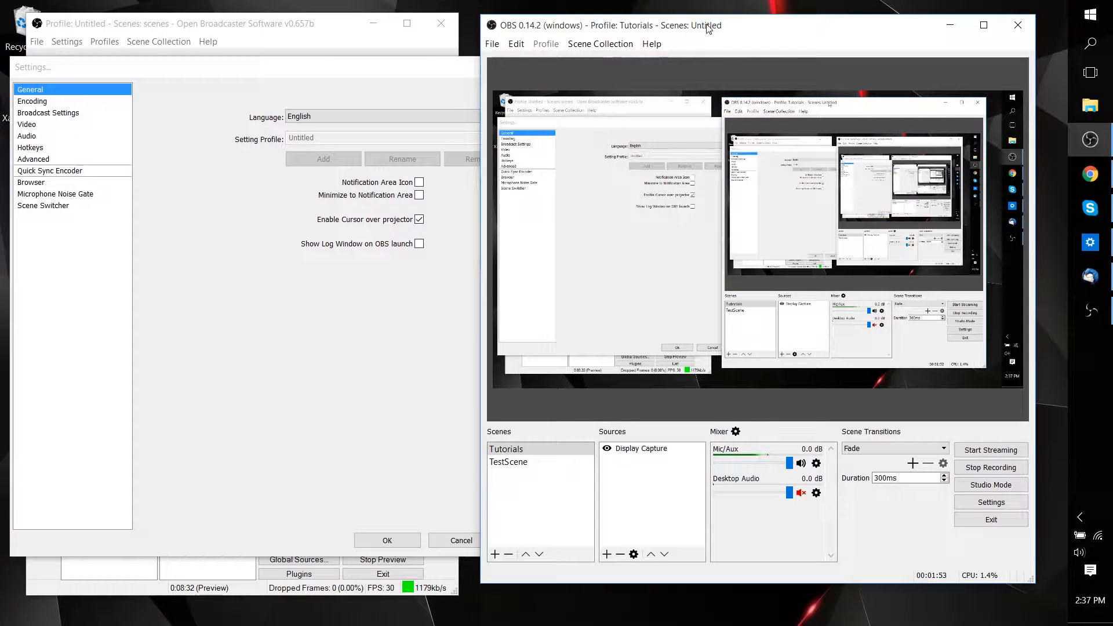
left_click(497, 46)
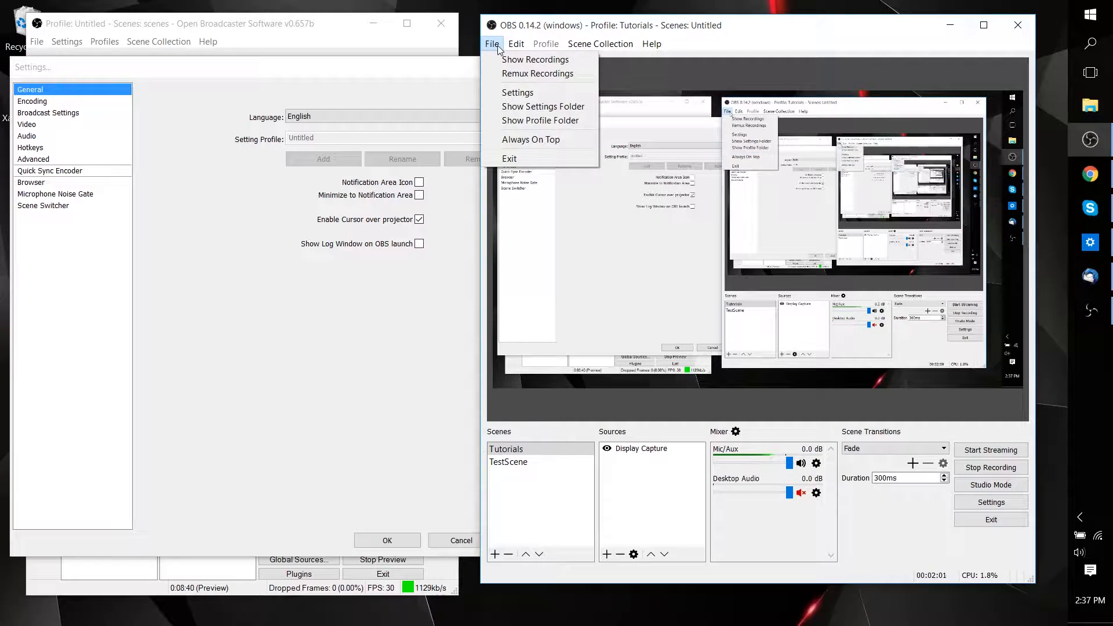
left_click(760, 39)
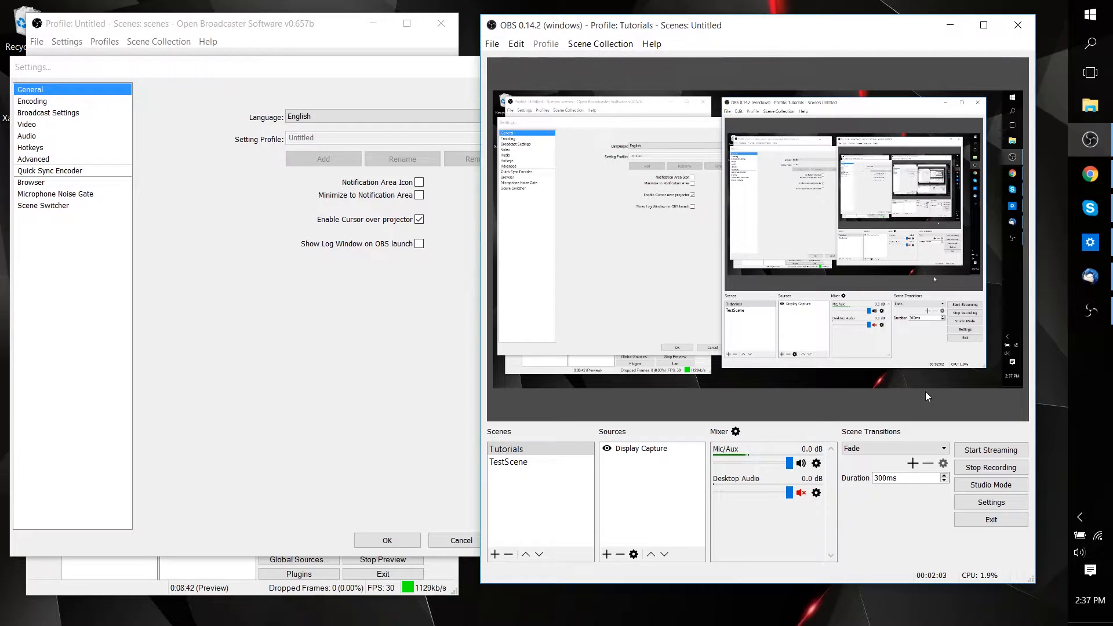
left_click(971, 511)
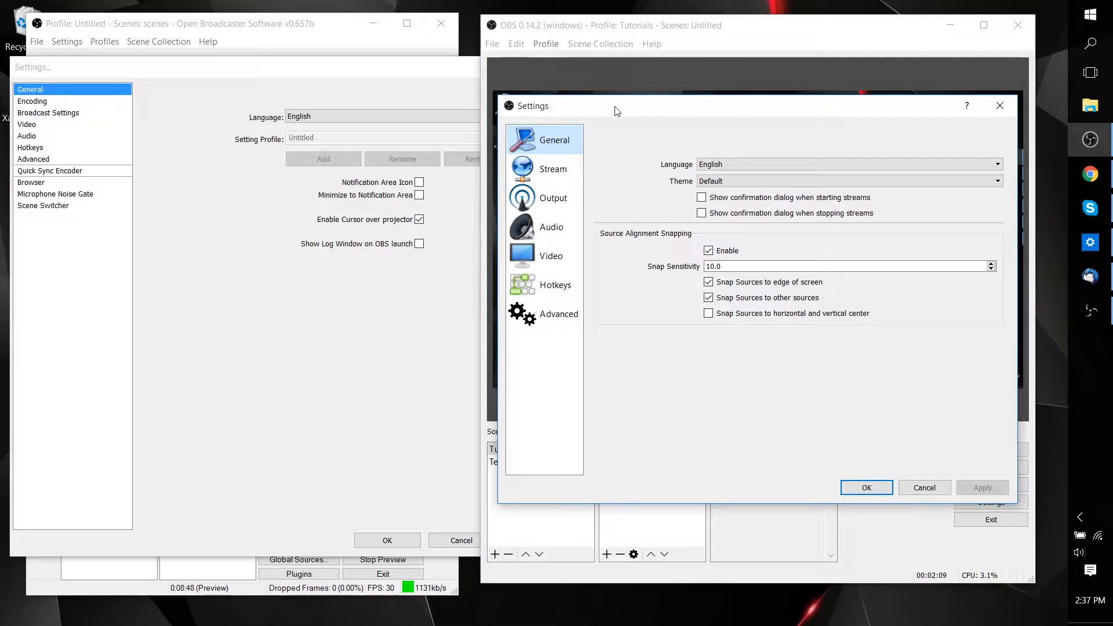
left_click(419, 81)
left_click_drag(649, 107, 672, 111)
mouse_move(435, 67)
left_mouse_down()
mouse_move(421, 69)
mouse_move(432, 74)
left_mouse_up()
mouse_move(689, 108)
left_mouse_down()
mouse_move(706, 108)
mouse_move(699, 114)
left_mouse_up()
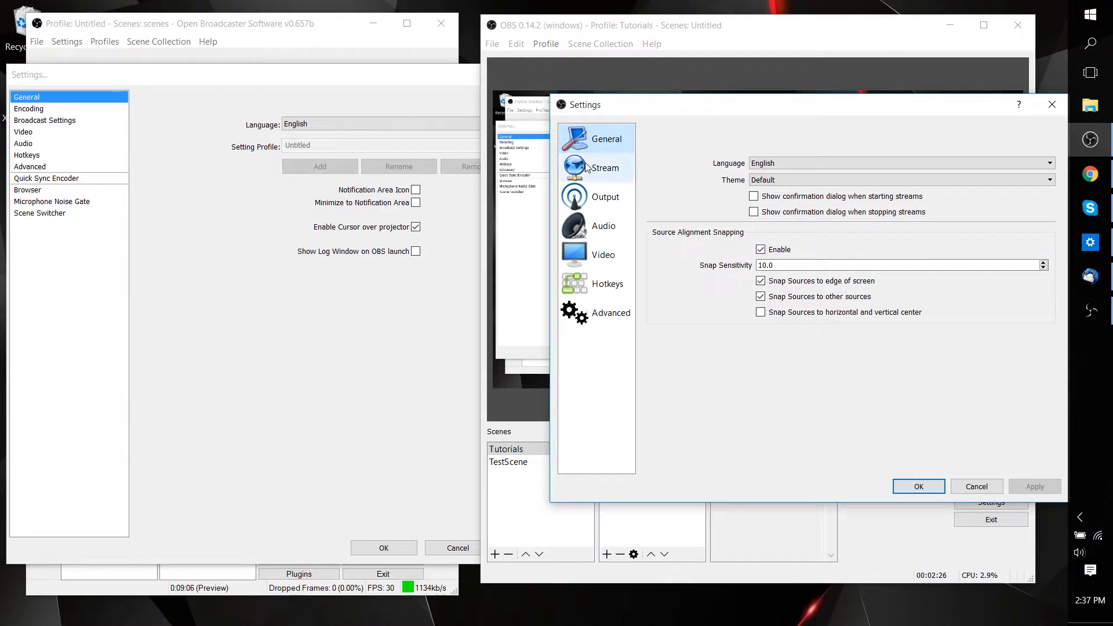
Compare OBS Studio's Stream settings with OBS Classic's Broadcast Settings, including the available streaming services.
left_click(603, 168)
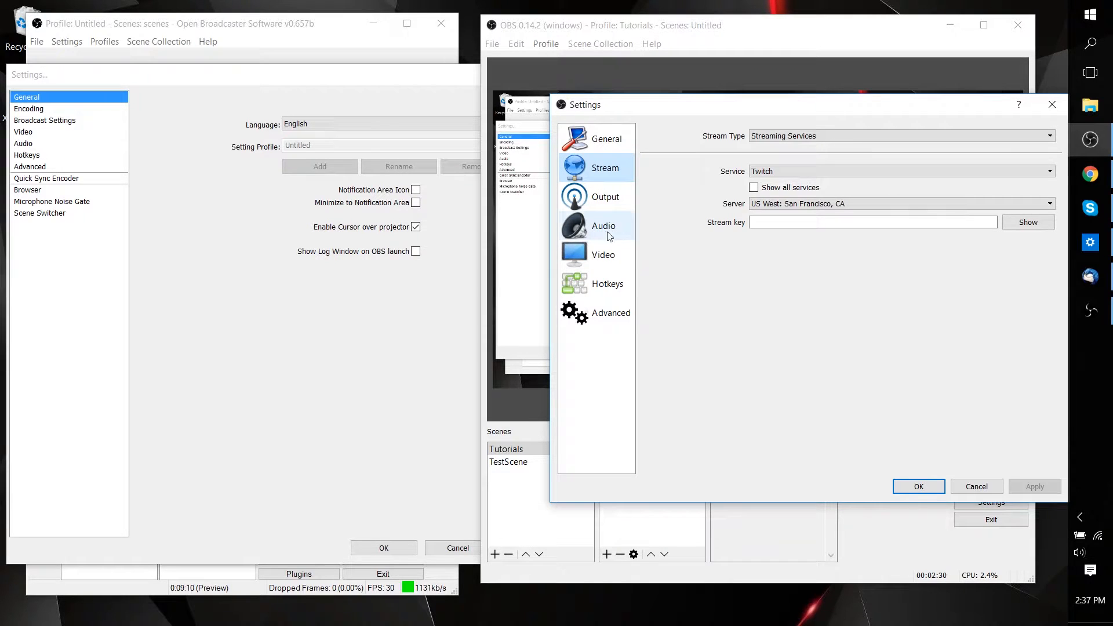
left_click(67, 122)
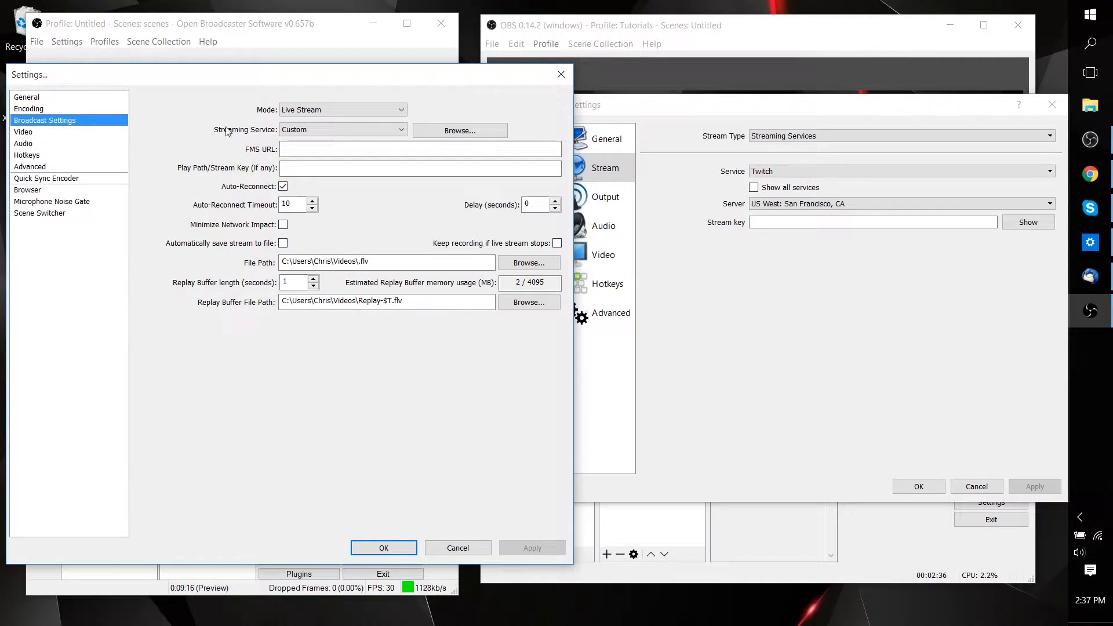
left_click(284, 129)
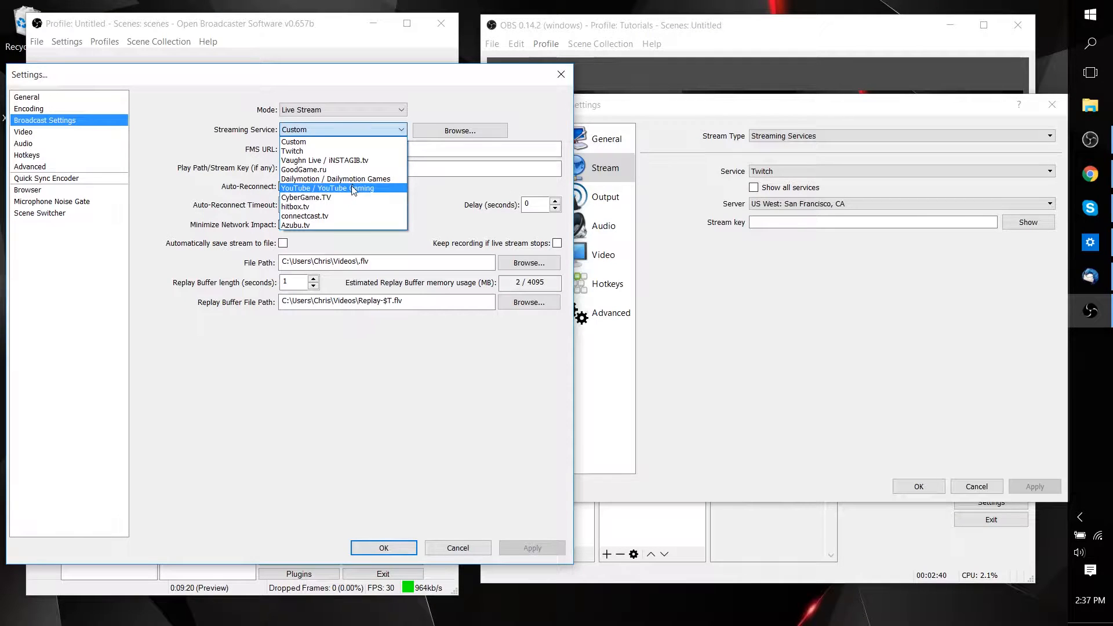
left_click(349, 372)
left_click(812, 313)
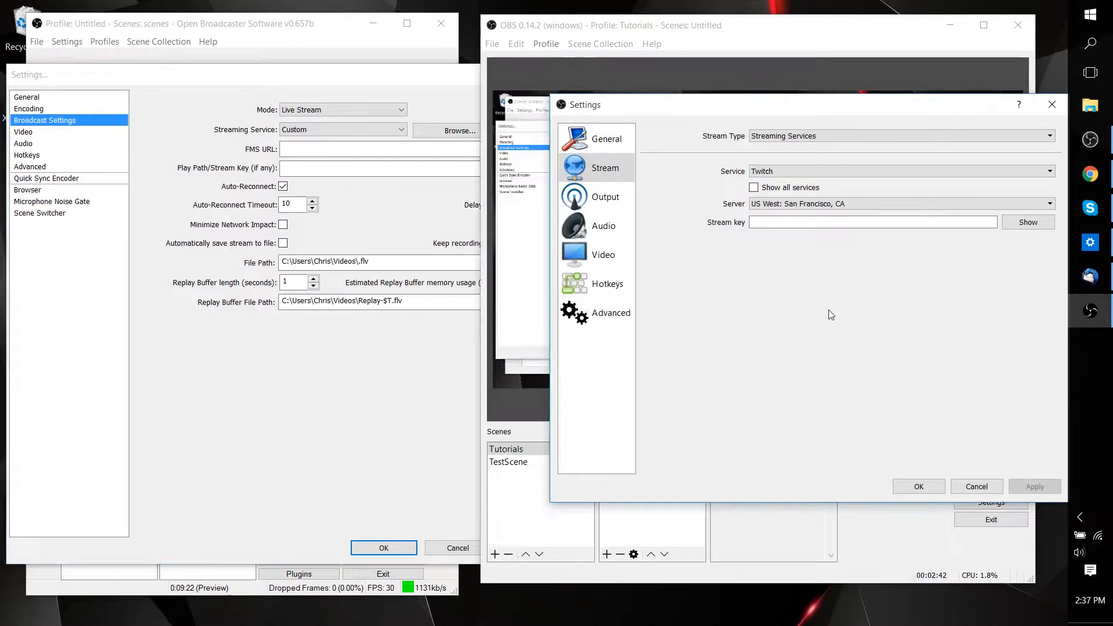
Show OBS Classic's Encoding settings next to OBS Studio's Output settings for comparison.
left_click(52, 116)
left_click(65, 109)
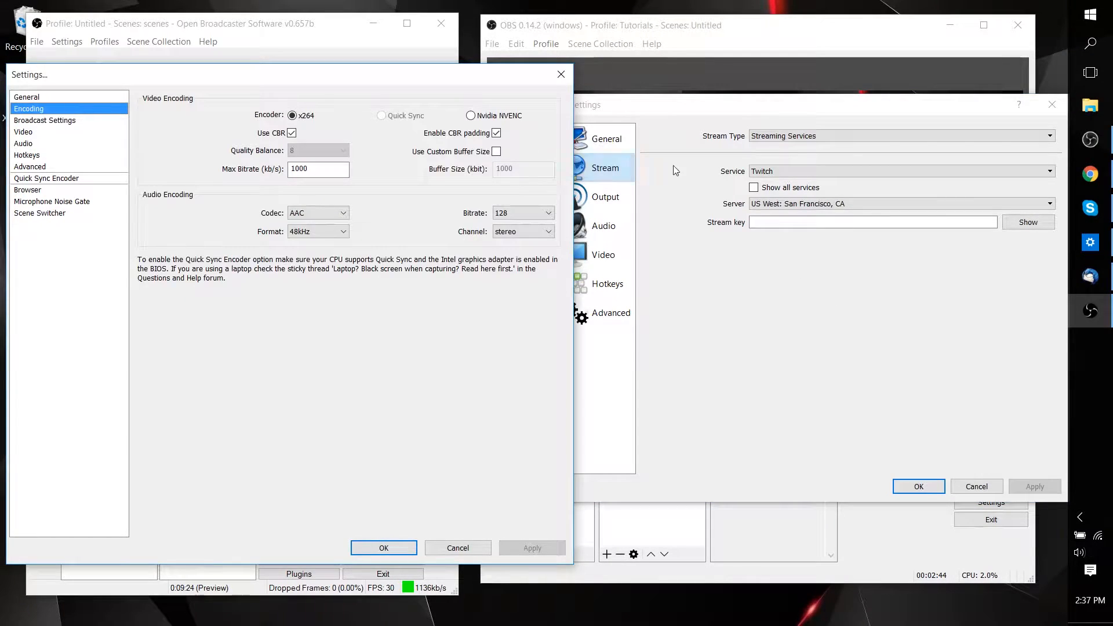
left_click(676, 246)
left_click(606, 203)
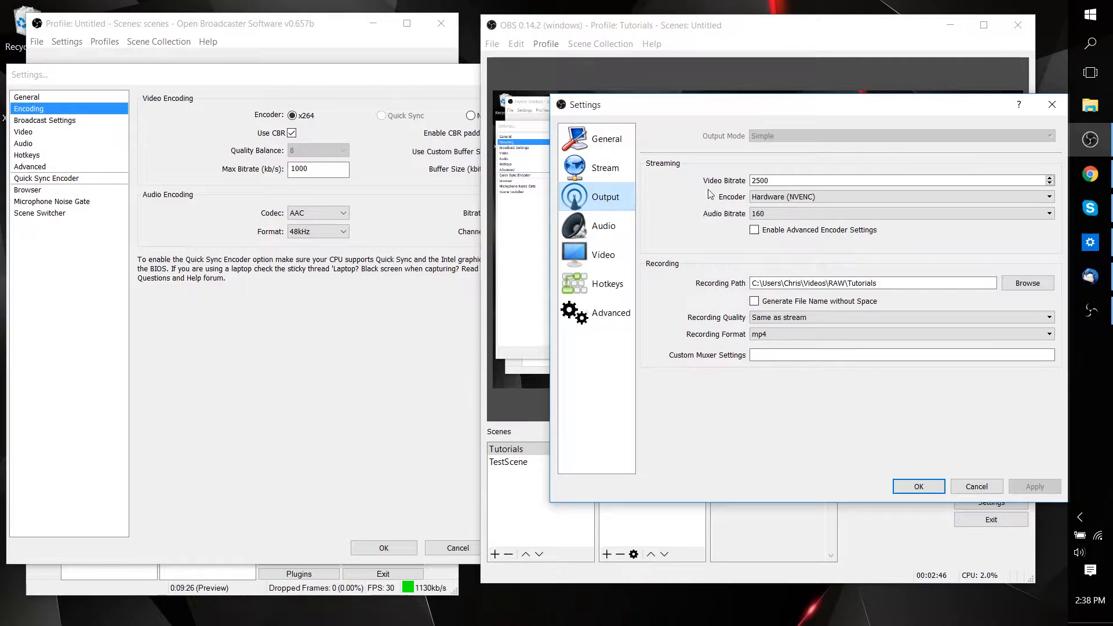
Set the video encoding max bitrate in OBS Classic to 3000 kb/s.
left_click(318, 134)
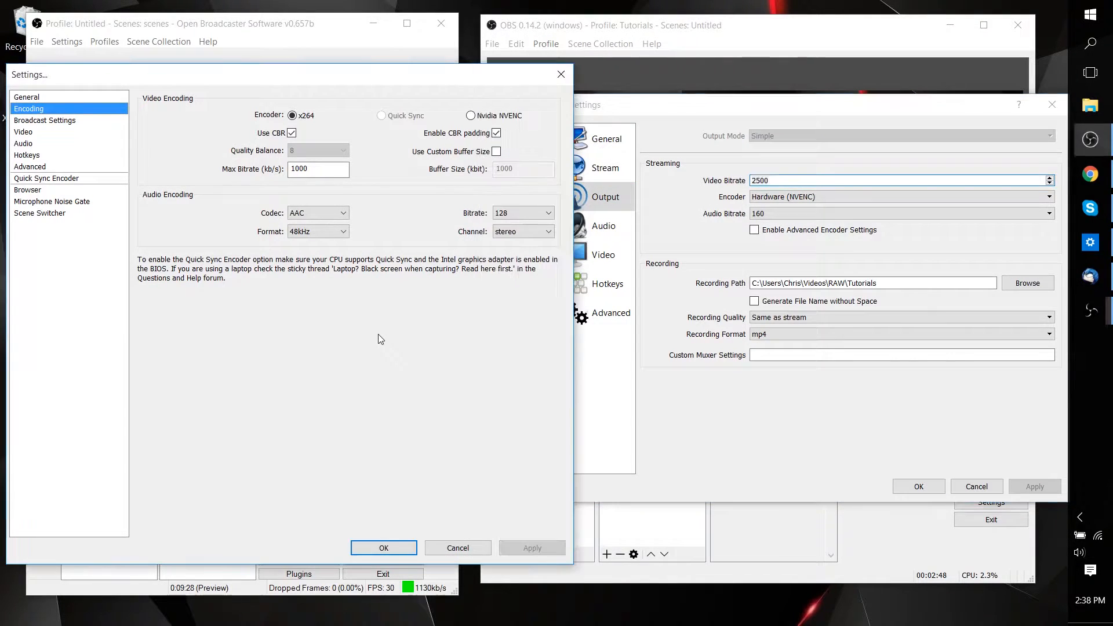
left_click(324, 168)
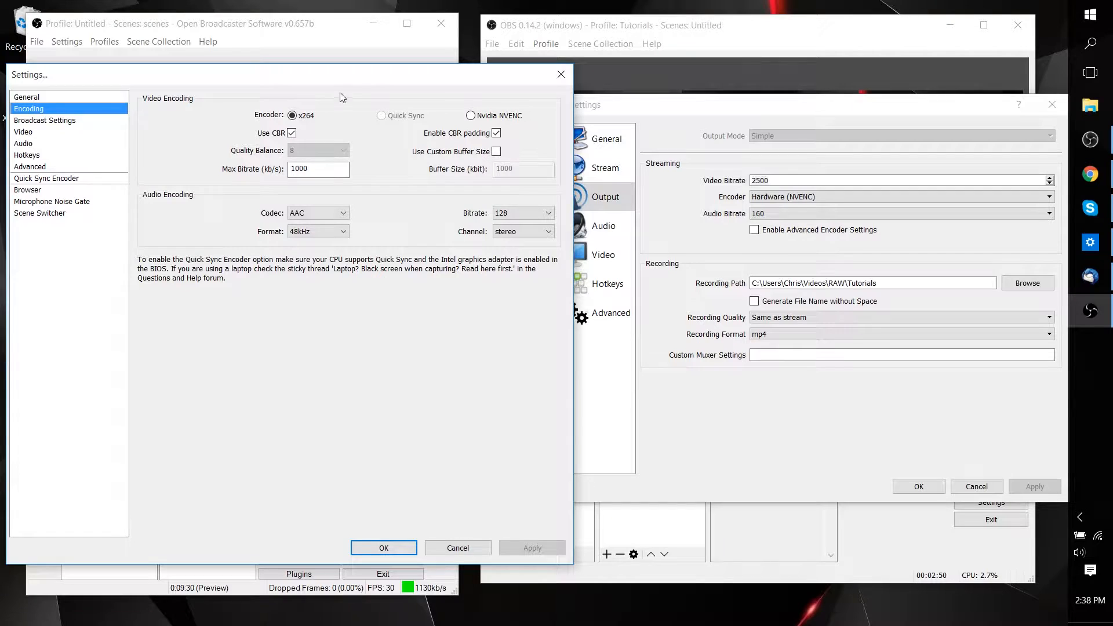
double_click(343, 169)
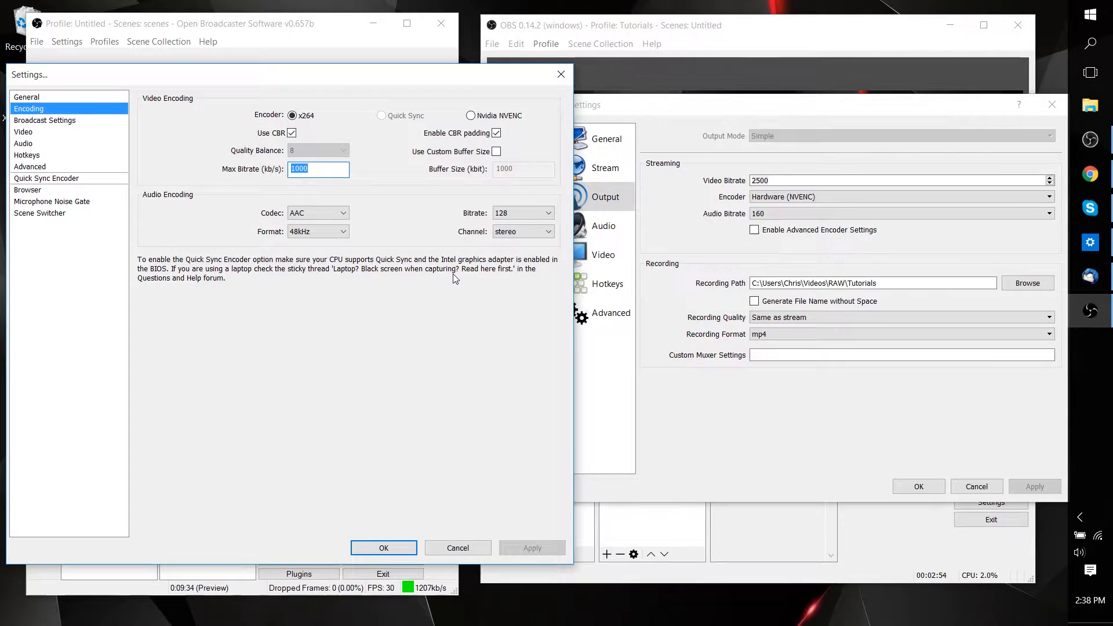
type("300")
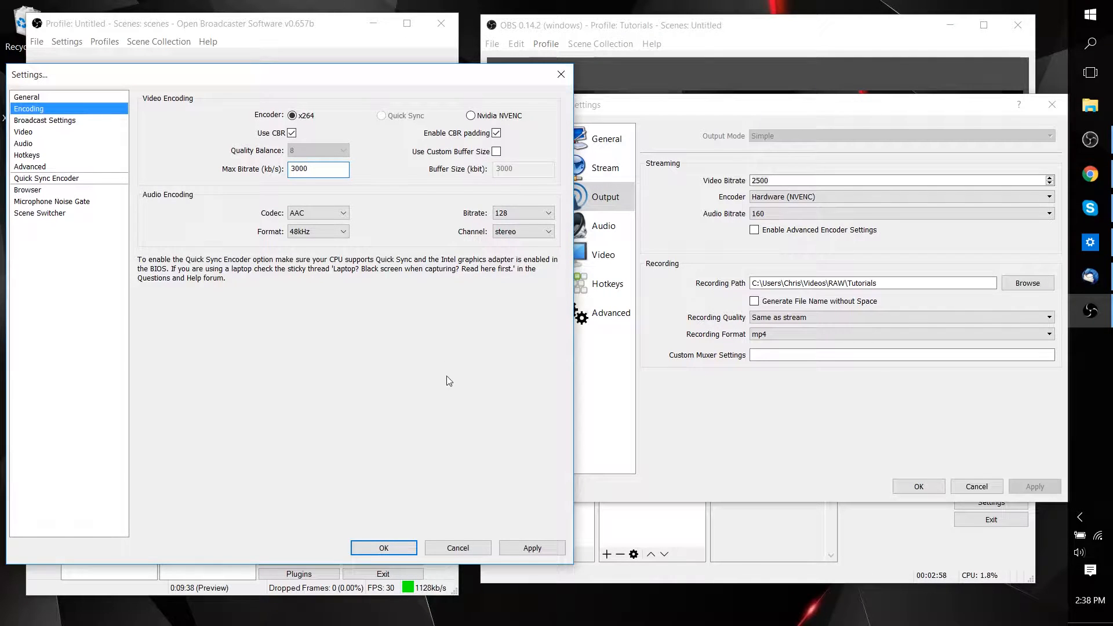
Compare the video bitrate in OBS Studio's Output settings with the max bitrate in OBS Classic.
left_click(728, 452)
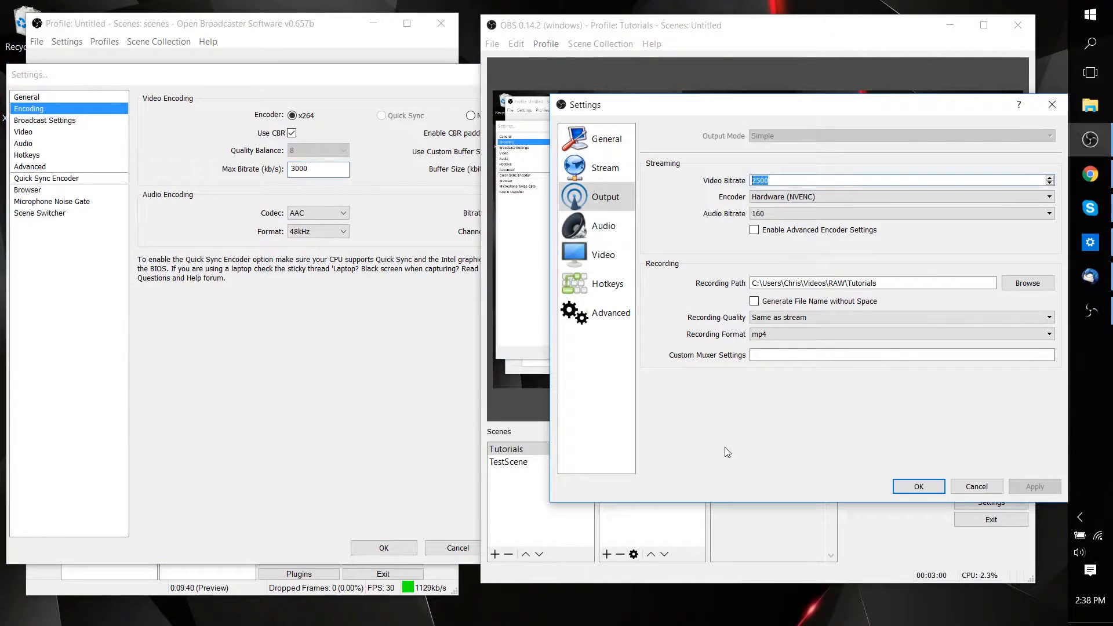
left_click(347, 259)
left_click(759, 431)
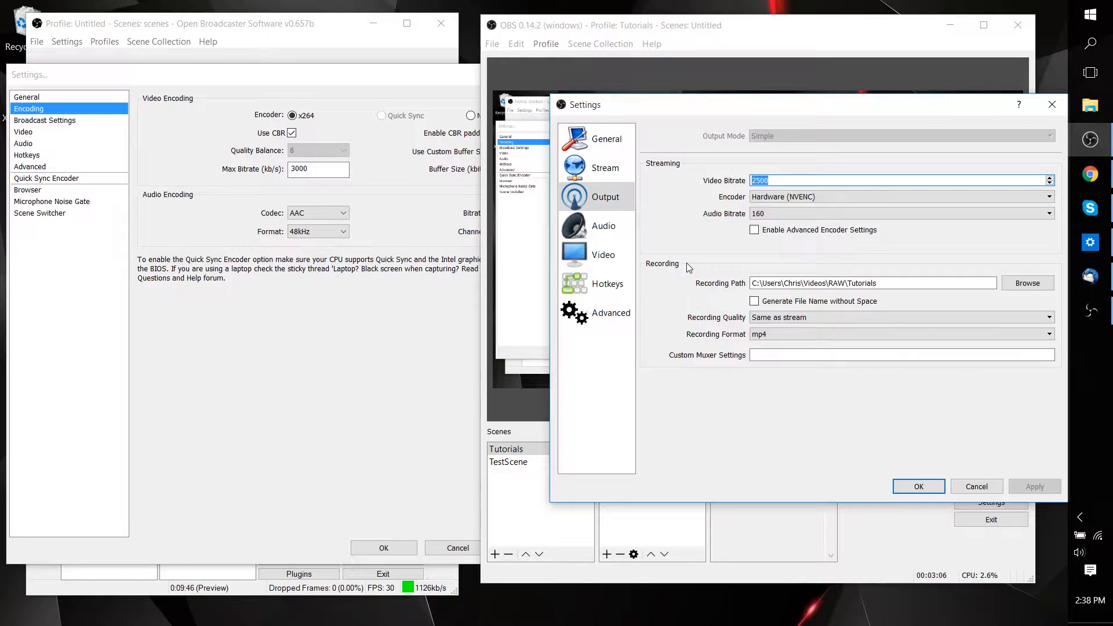
Review the recording quality options in OBS Studio's Output settings and compare its video bitrate with OBS Classic's max bitrate.
left_click(787, 316)
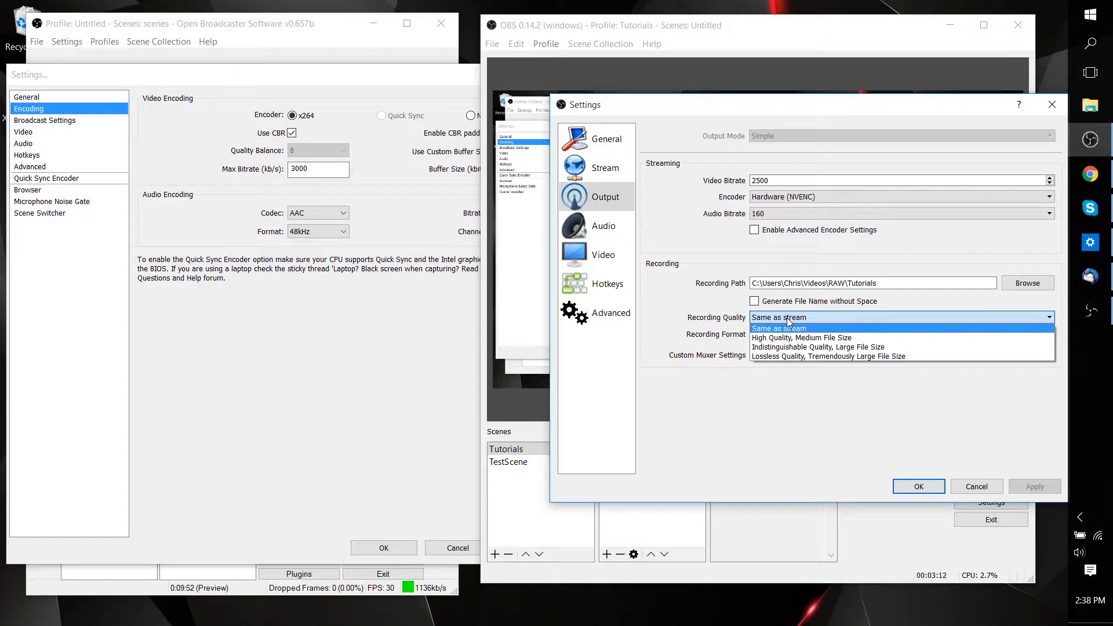
left_click(787, 318)
left_click(283, 337)
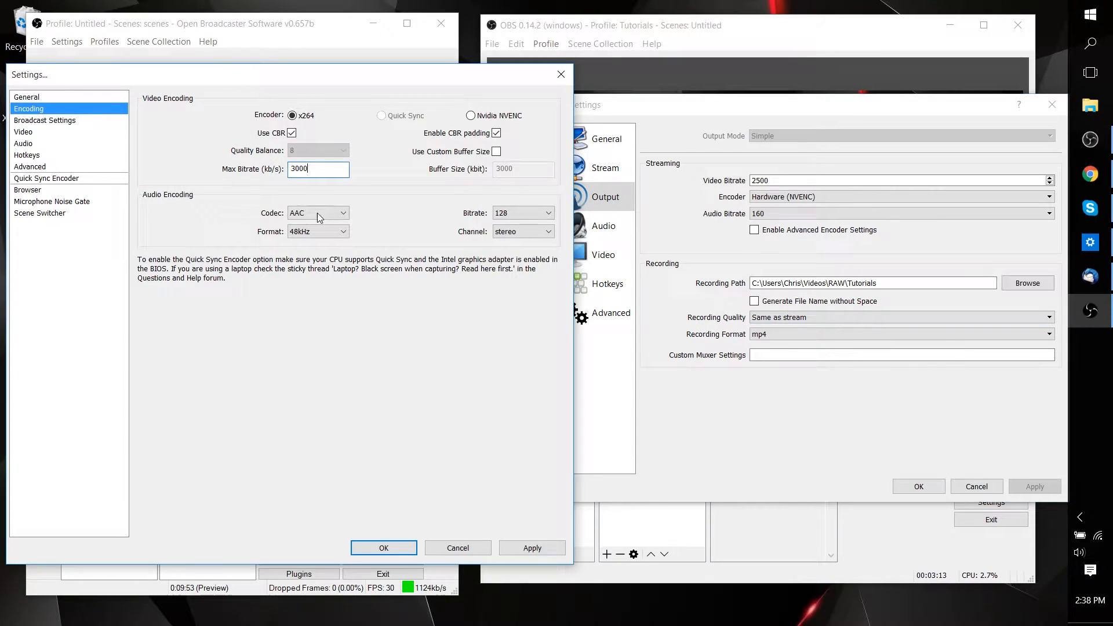
double_click(345, 173)
left_click_drag(339, 170, 215, 173)
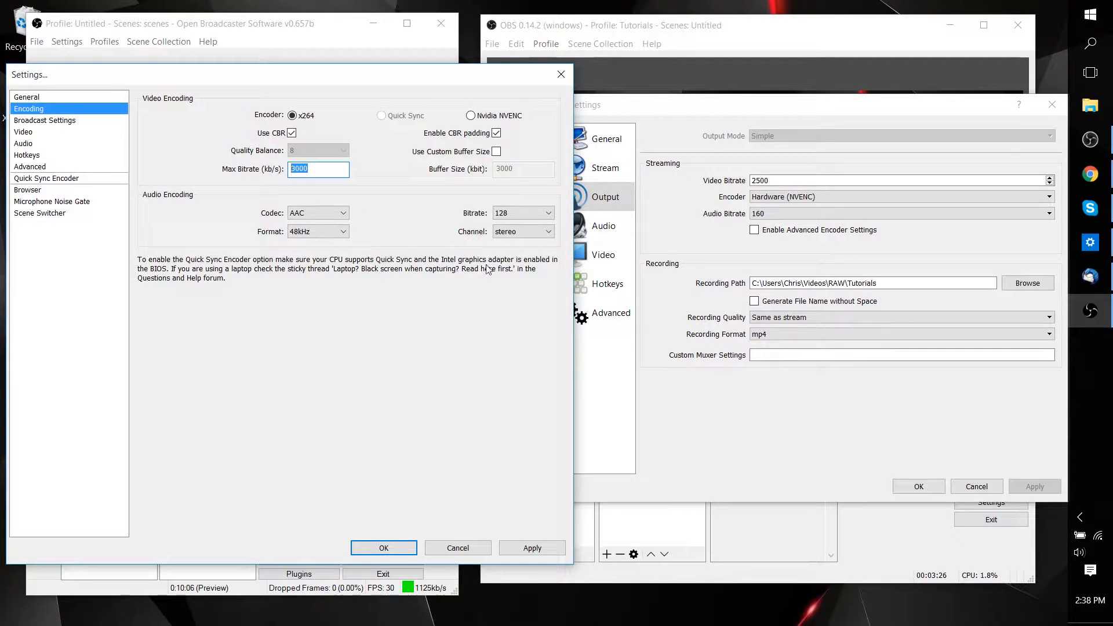
left_click(681, 373)
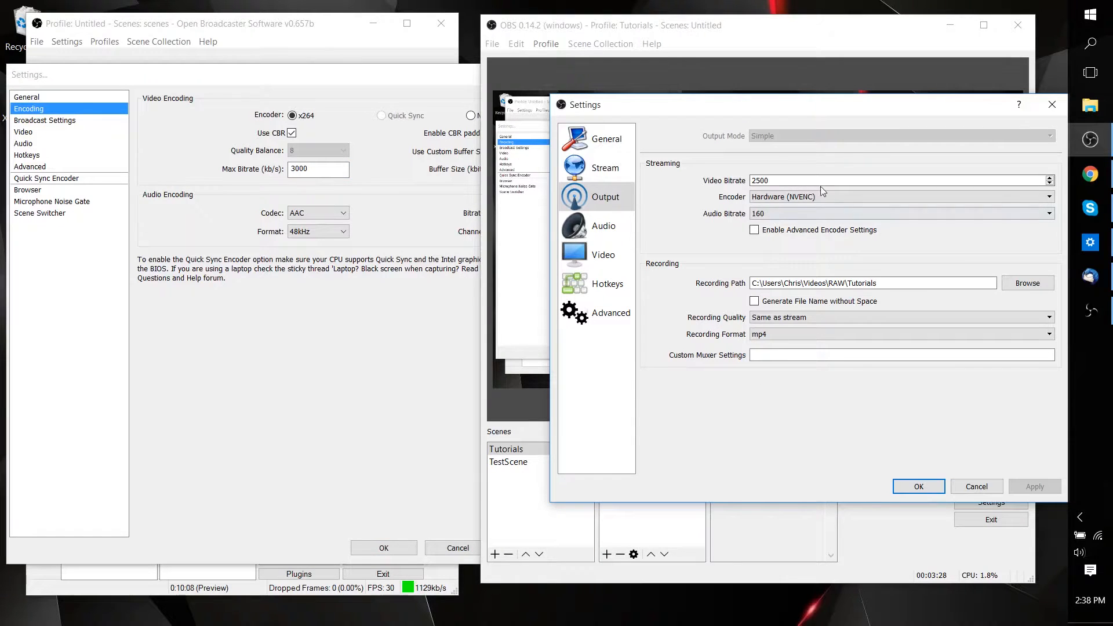
left_click(788, 180)
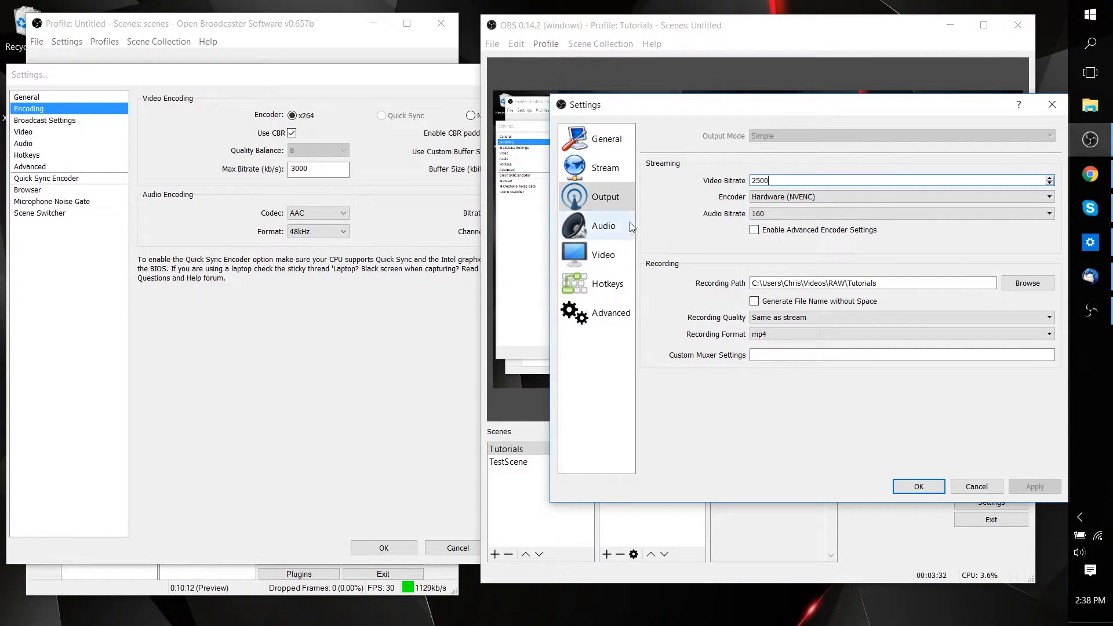
Compare OBS Studio's Audio settings with OBS Classic's Audio settings side by side.
left_click(600, 231)
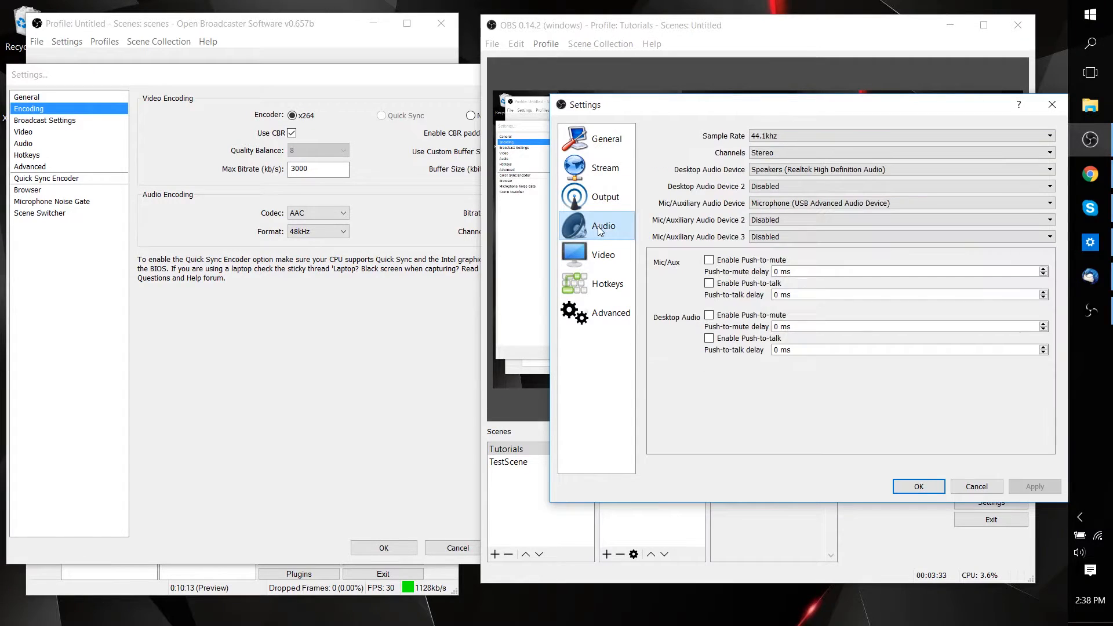
left_click(108, 144)
left_click(531, 369)
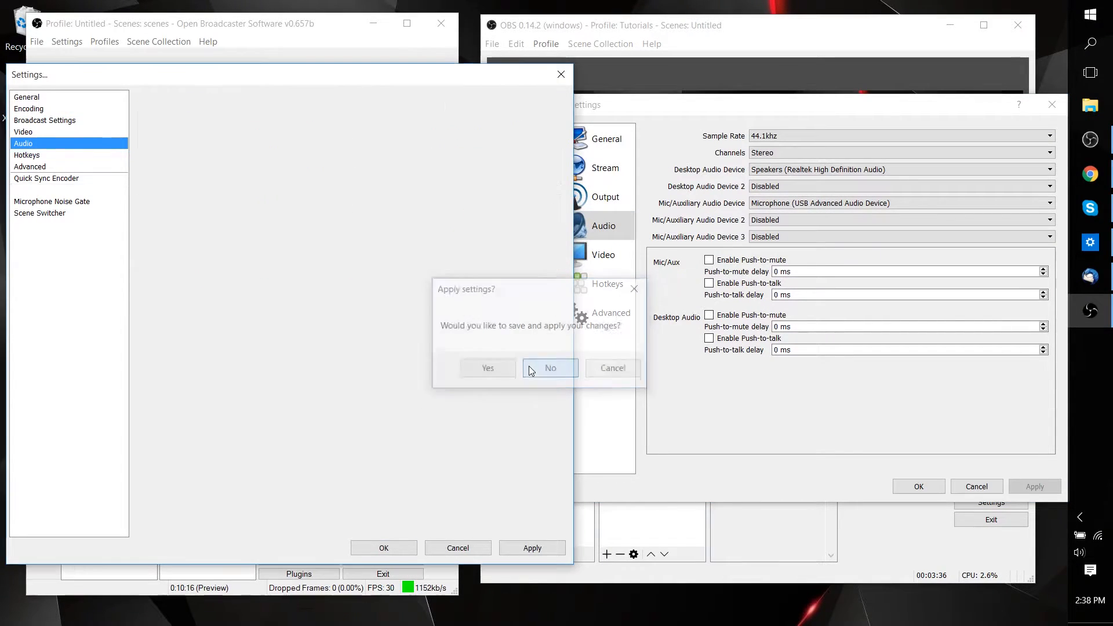
left_click(819, 486)
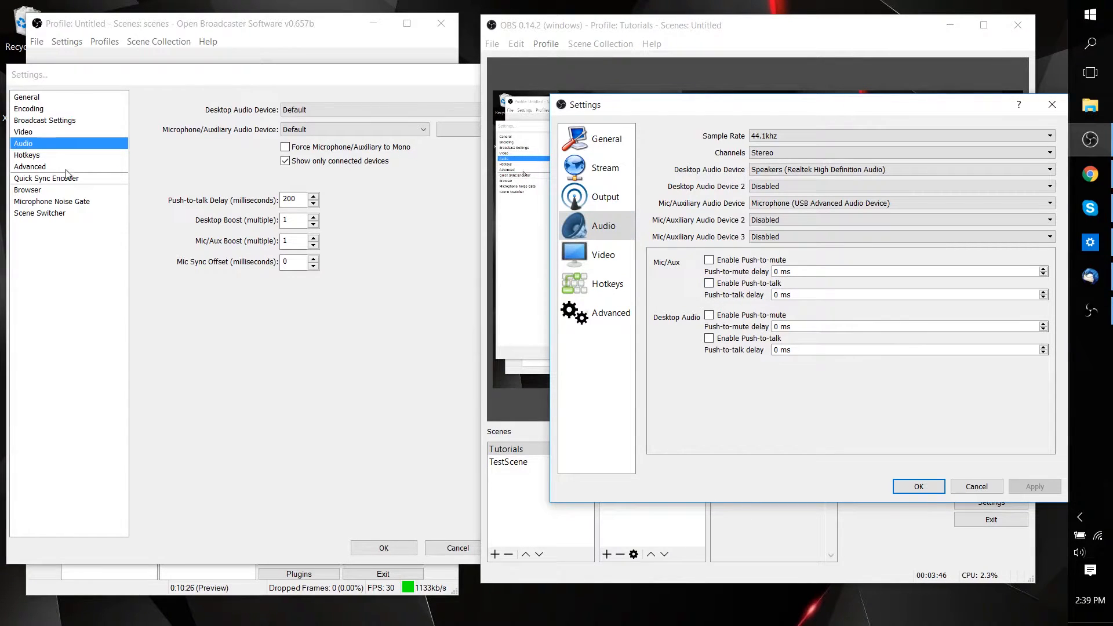
Look through OBS Classic's Advanced, Quick Sync Encoder and Browser settings.
left_click(329, 76)
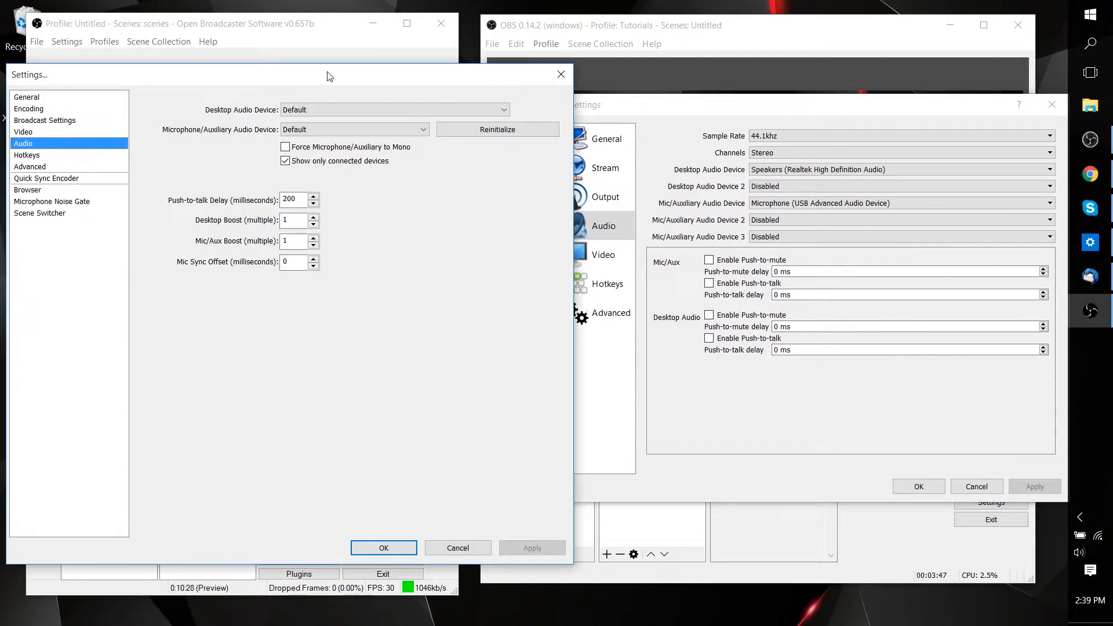
left_click(61, 167)
left_click(65, 177)
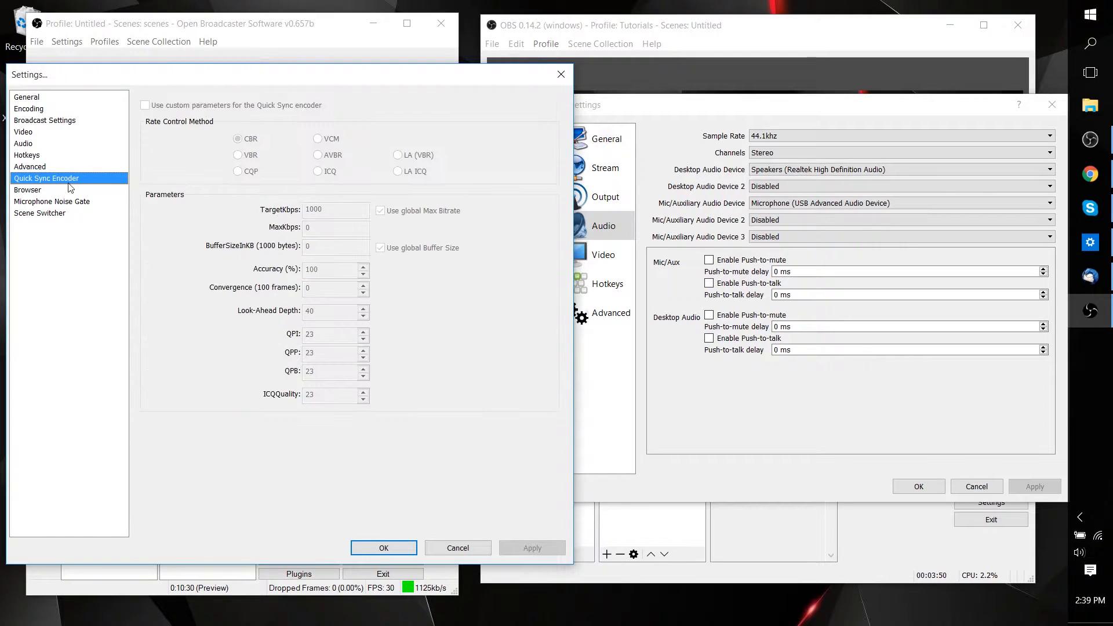
left_click(71, 190)
Compare OBS Classic's Hotkeys settings with OBS Studio's full hotkey list for recording, scenes, sources and audio.
left_click(66, 155)
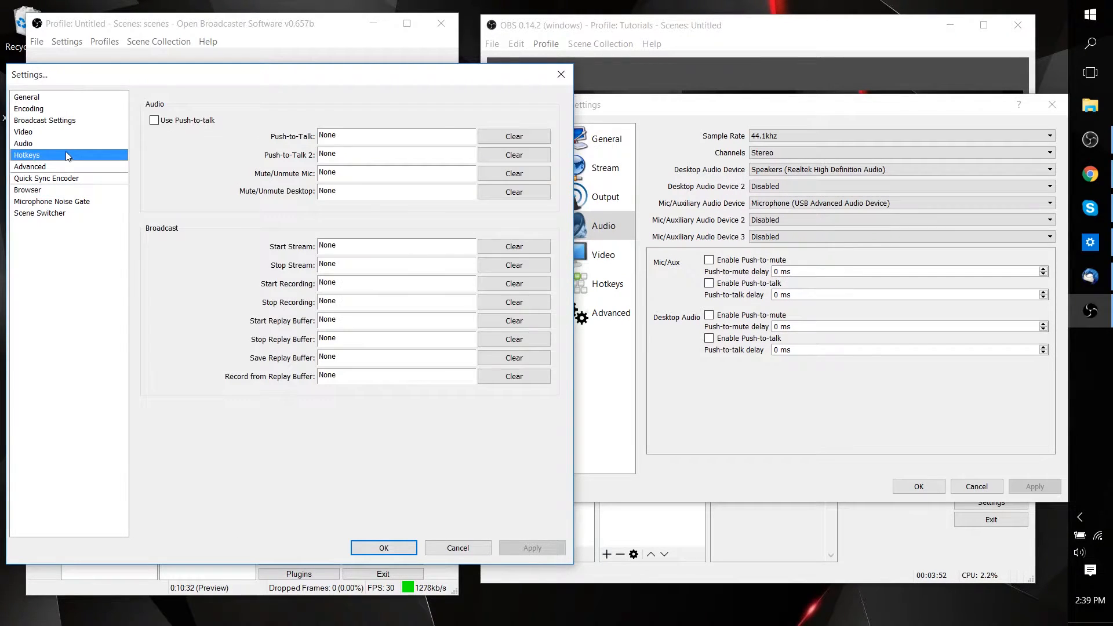
left_click(70, 144)
left_click(72, 155)
left_click(830, 464)
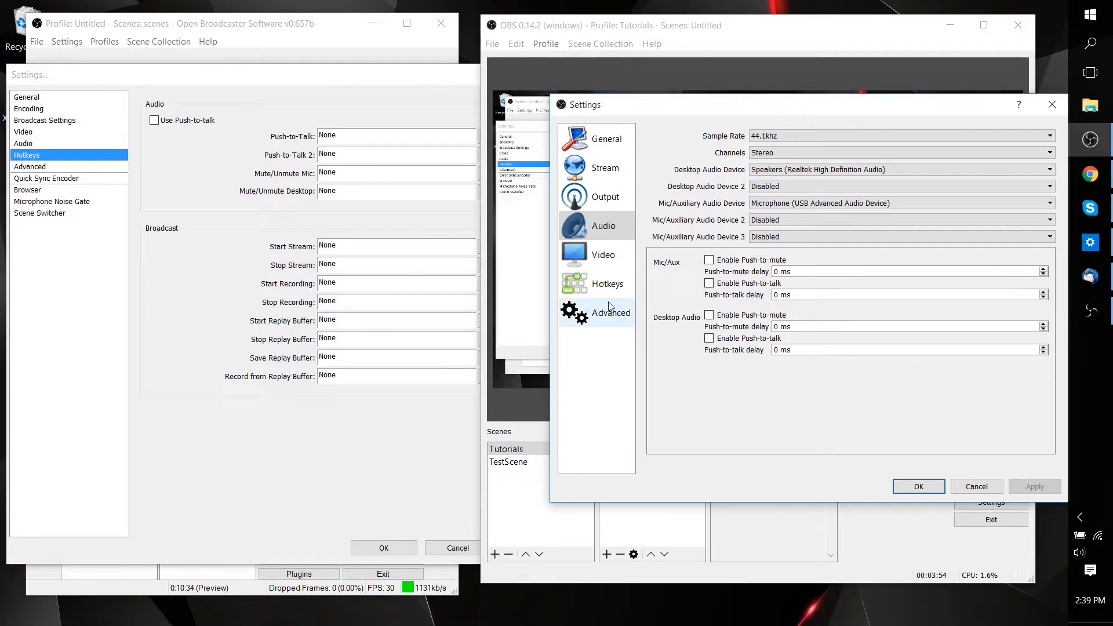
left_click(606, 283)
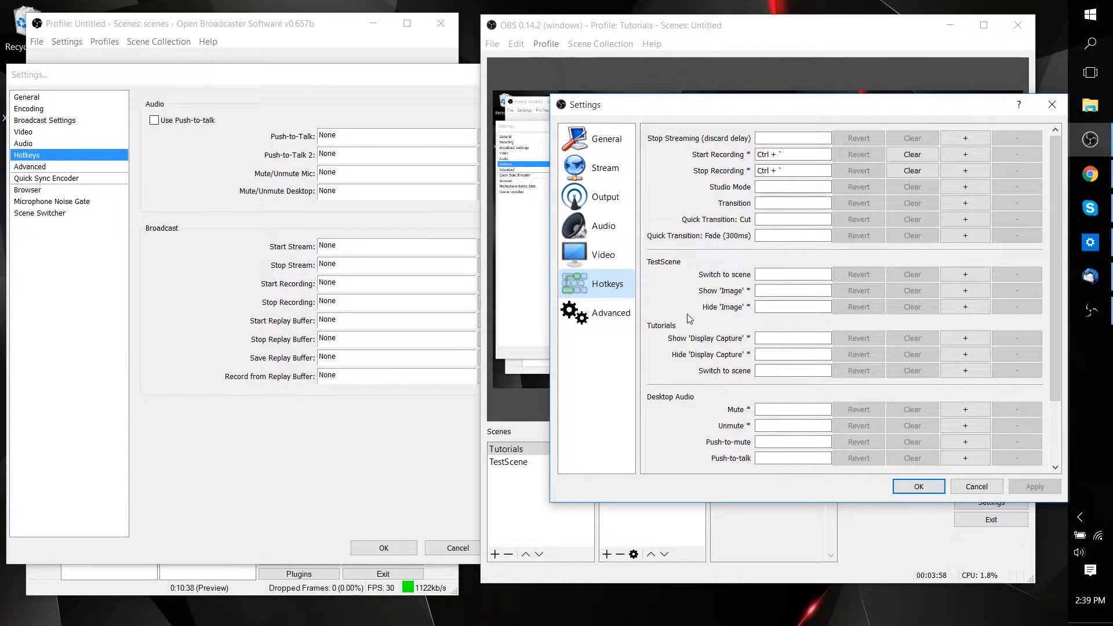
scroll(689, 318, "down", 3)
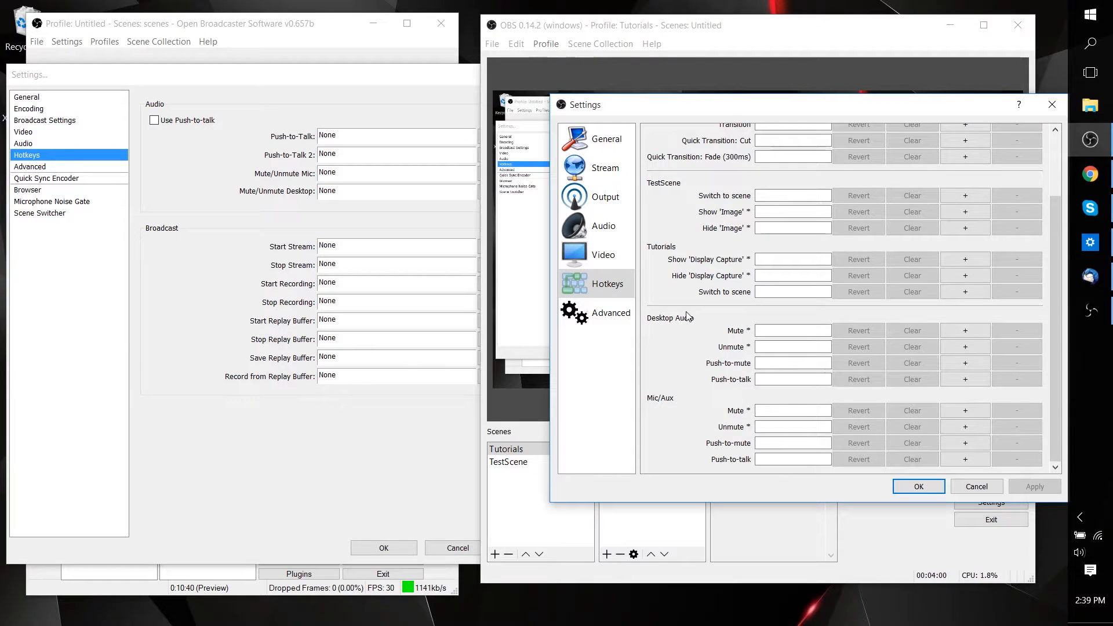
scroll(690, 318, "up", 3)
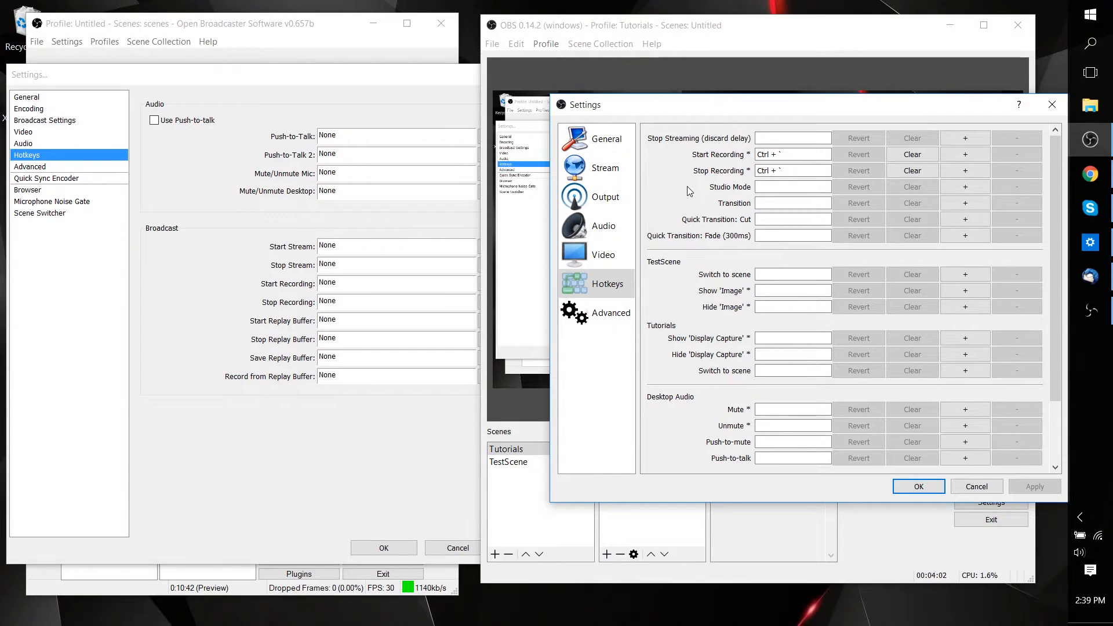
scroll(689, 194, "down", 1)
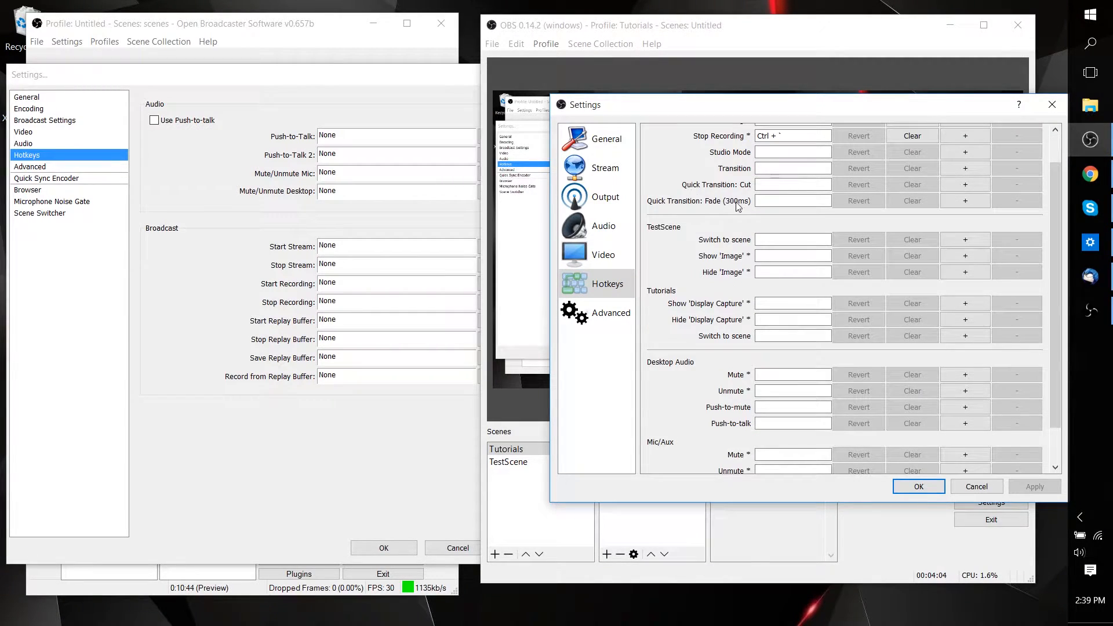
scroll(835, 229, "up", 1)
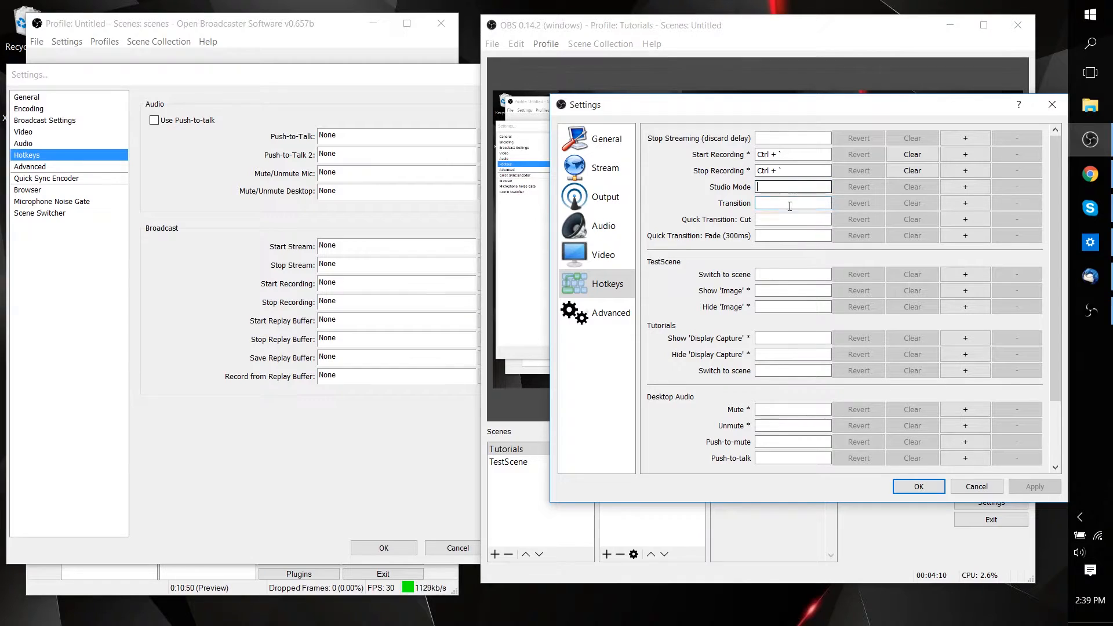
Compare OBS Classic's Scene Switcher settings with the Studio Mode and transition hotkeys in OBS Studio.
left_click(63, 214)
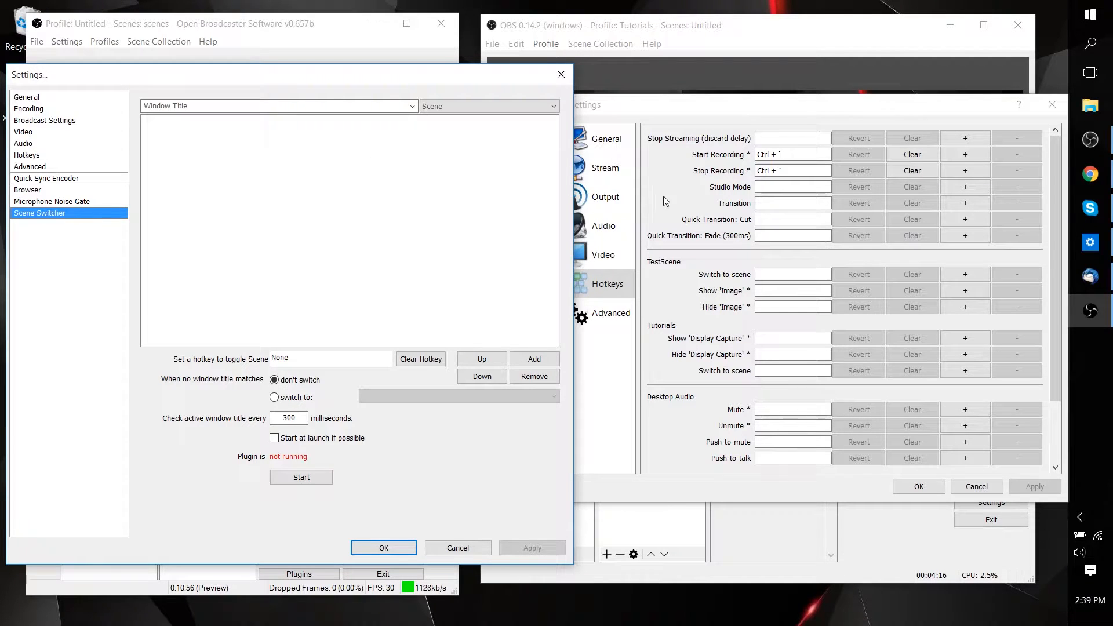
left_click(760, 234)
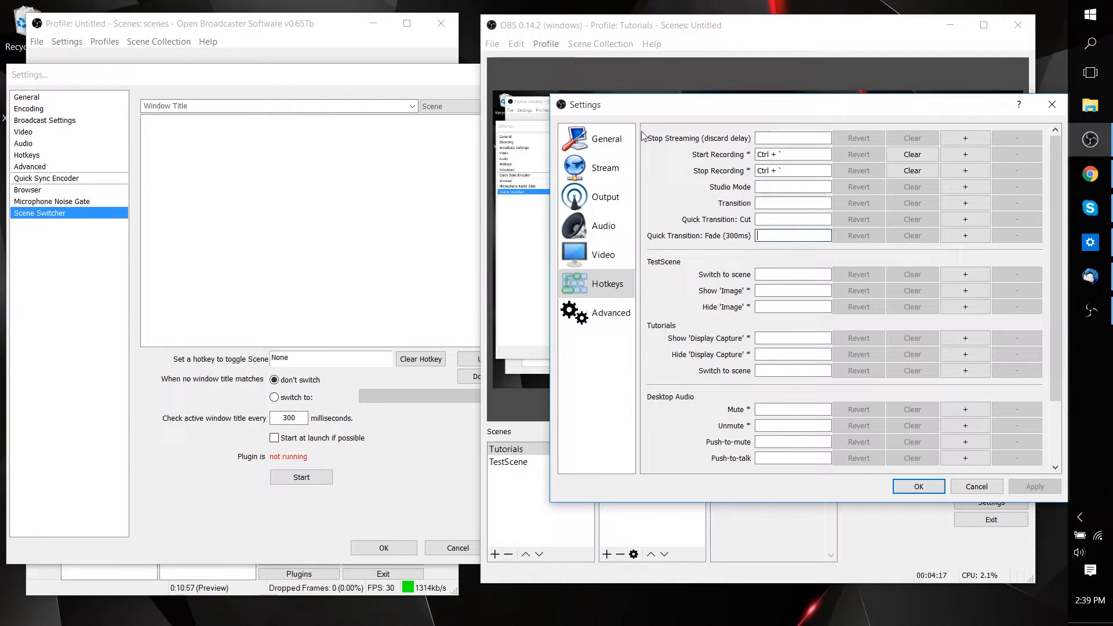
left_click(802, 187)
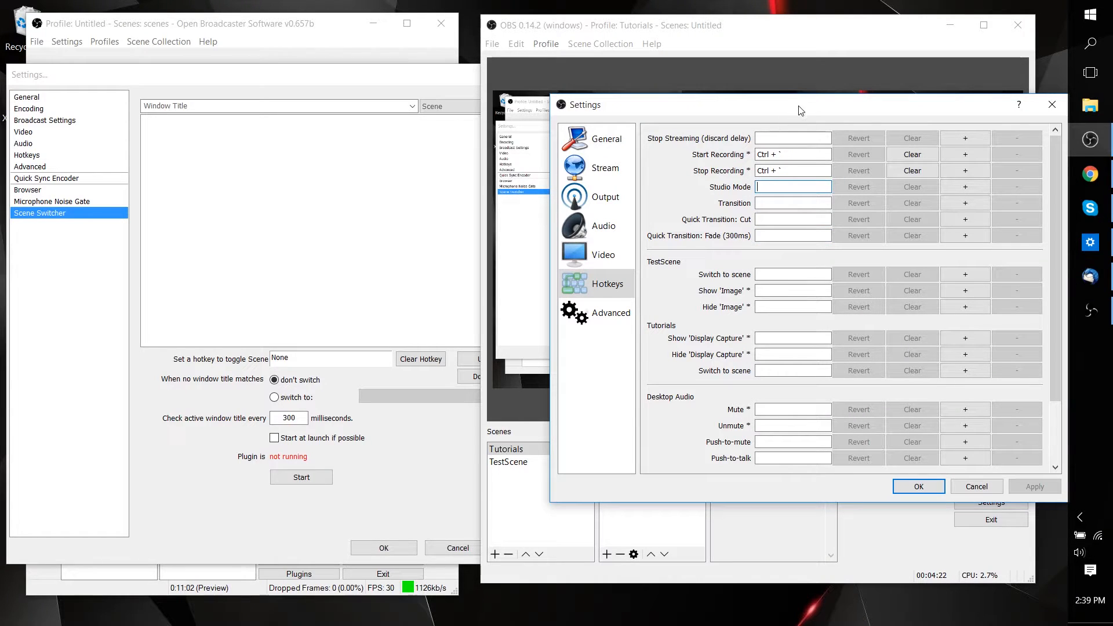
left_click_drag(802, 105, 777, 107)
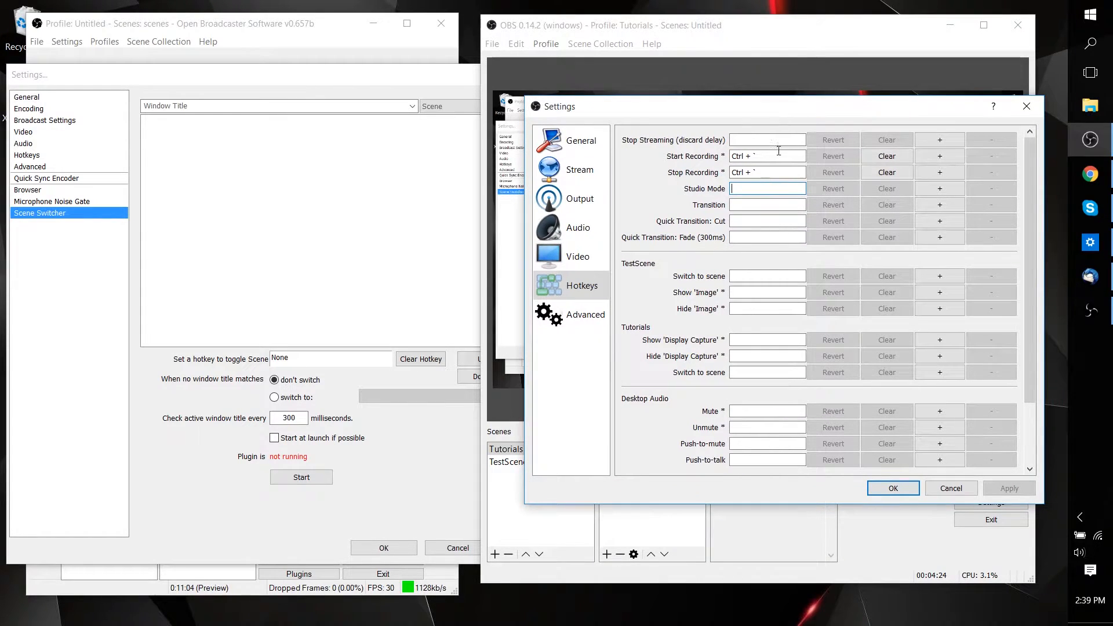
Accept and close the settings windows of both OBS Studio and OBS Classic.
left_click(893, 488)
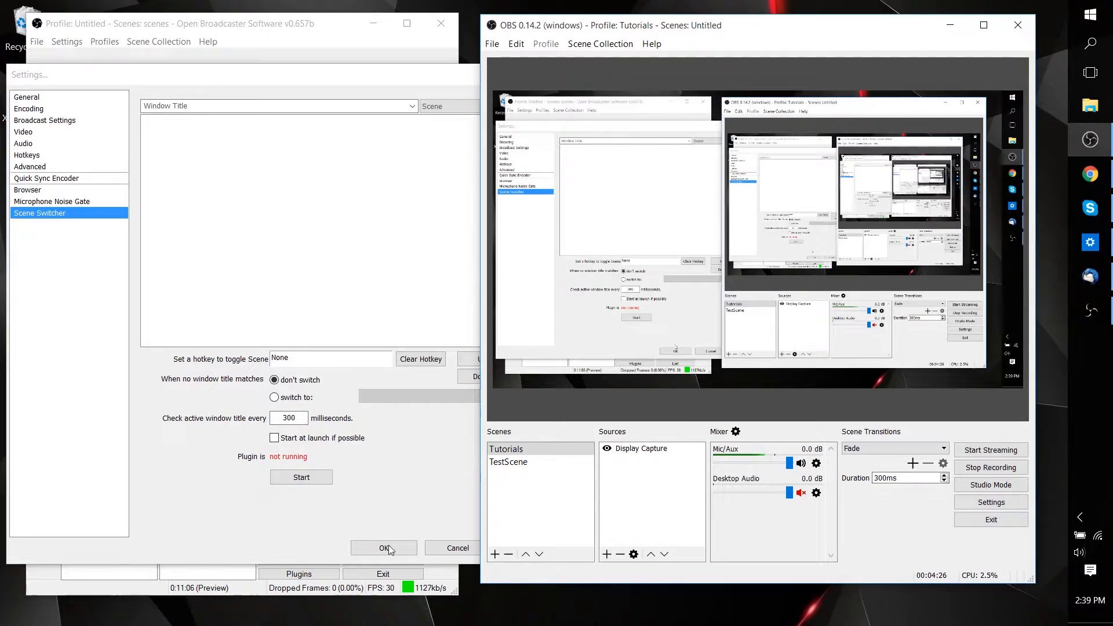
left_click_drag(330, 80, 305, 83)
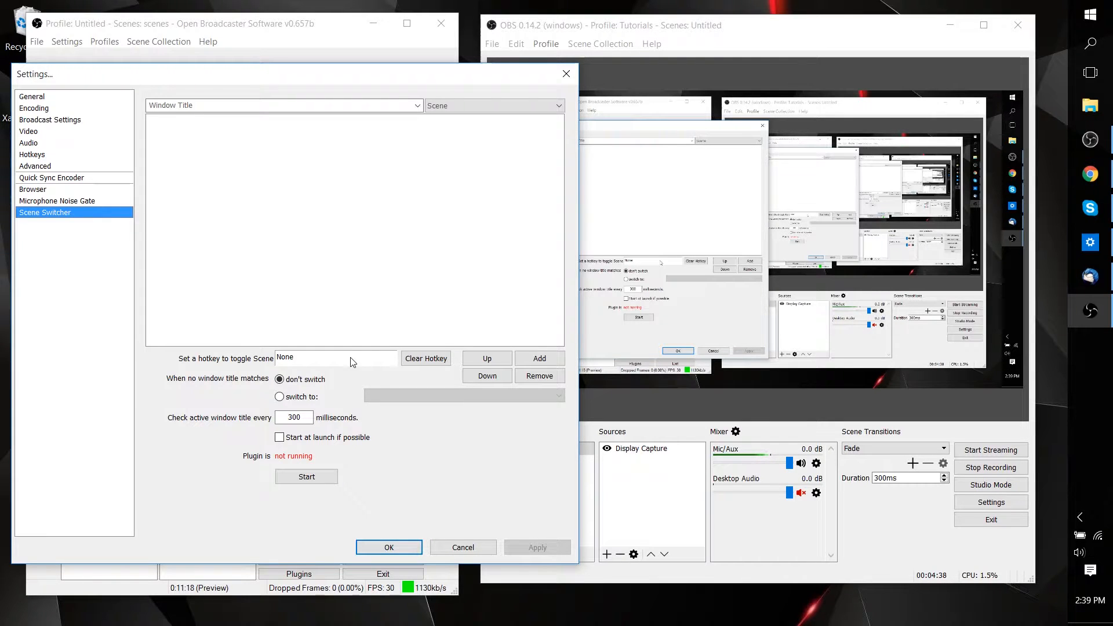
left_click(411, 548)
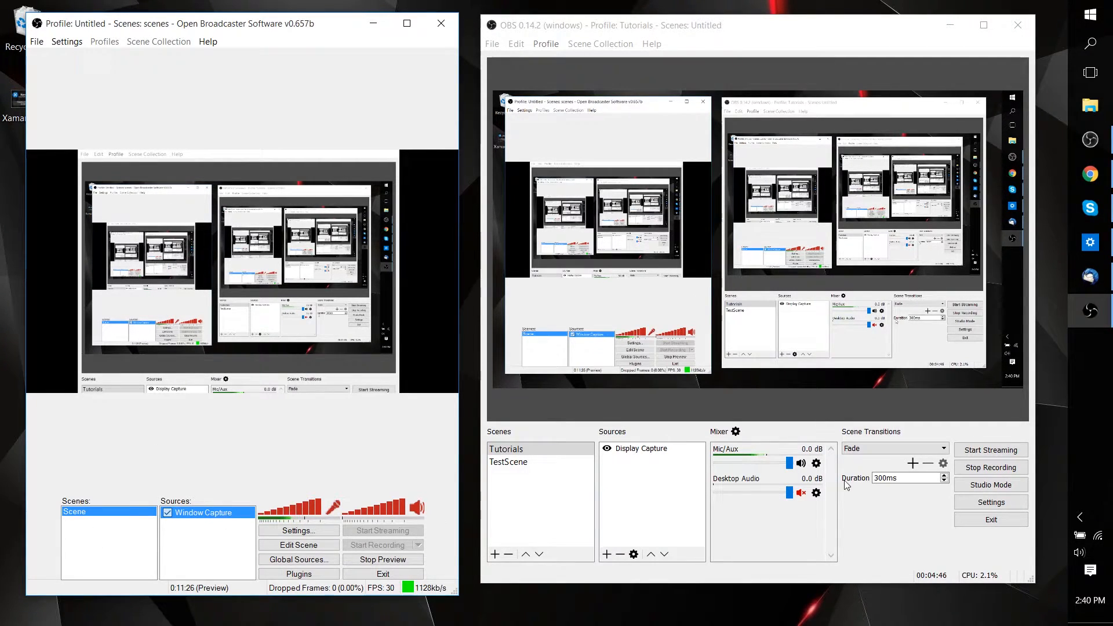
Turn on Studio Mode in OBS Studio and load TestScene into the preview.
left_click(893, 533)
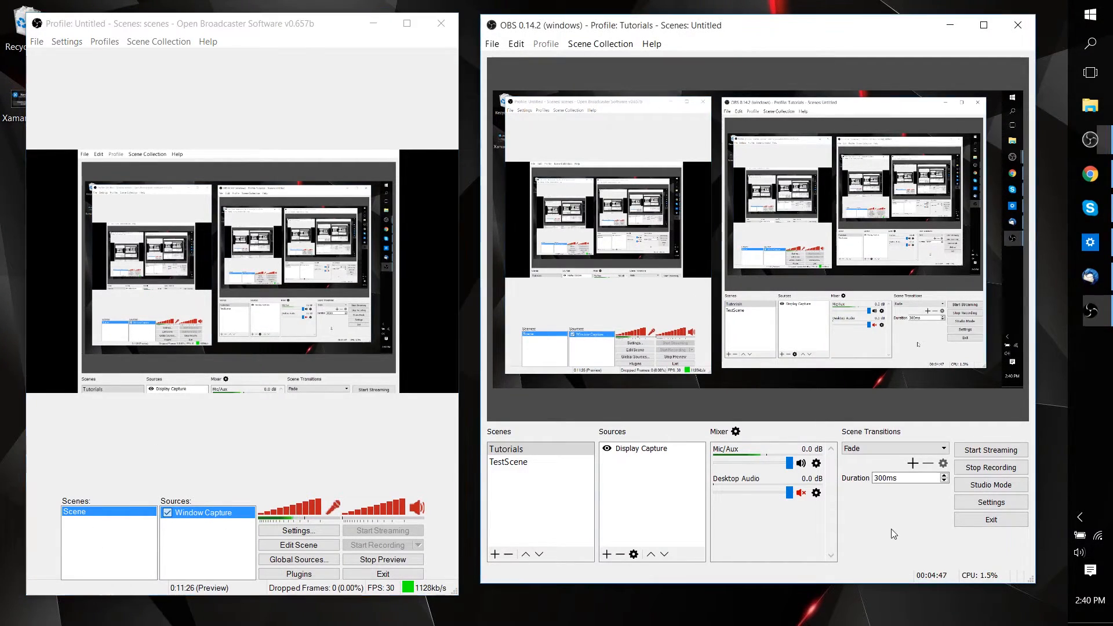
left_click(991, 485)
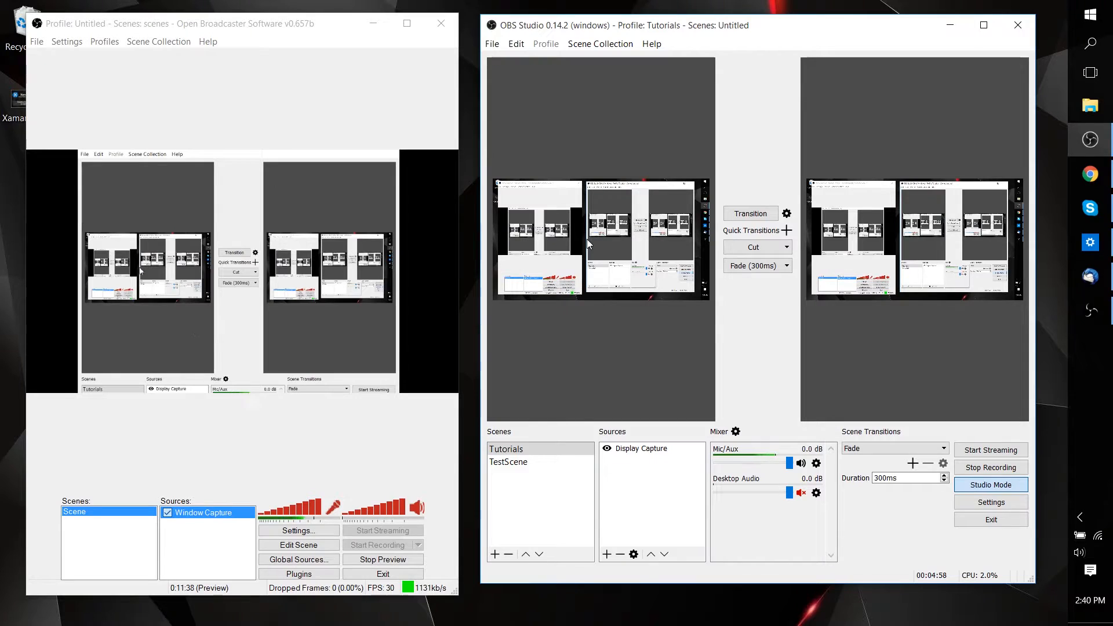
left_click(540, 462)
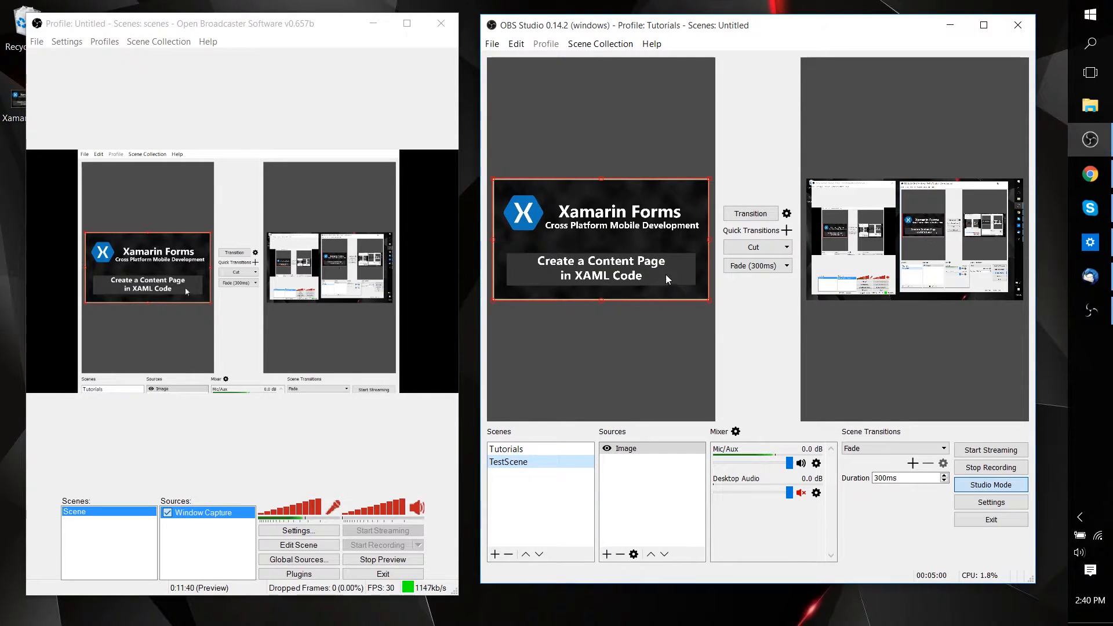
left_click(521, 449)
left_click(541, 462)
left_click(669, 335)
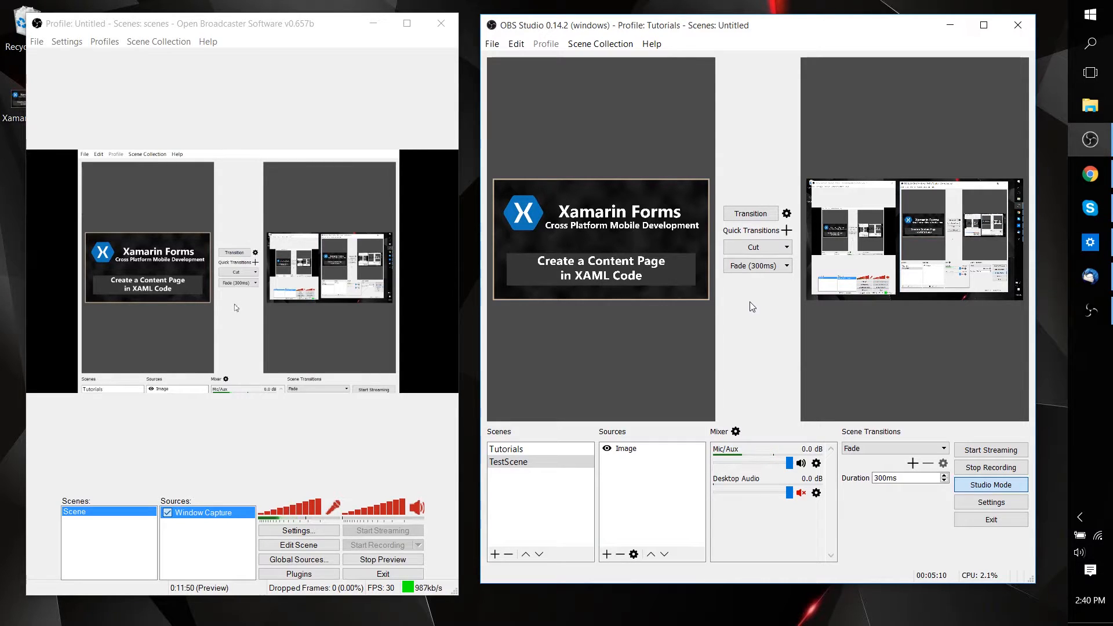
Transition TestScene from the preview to the live output.
left_click(769, 218)
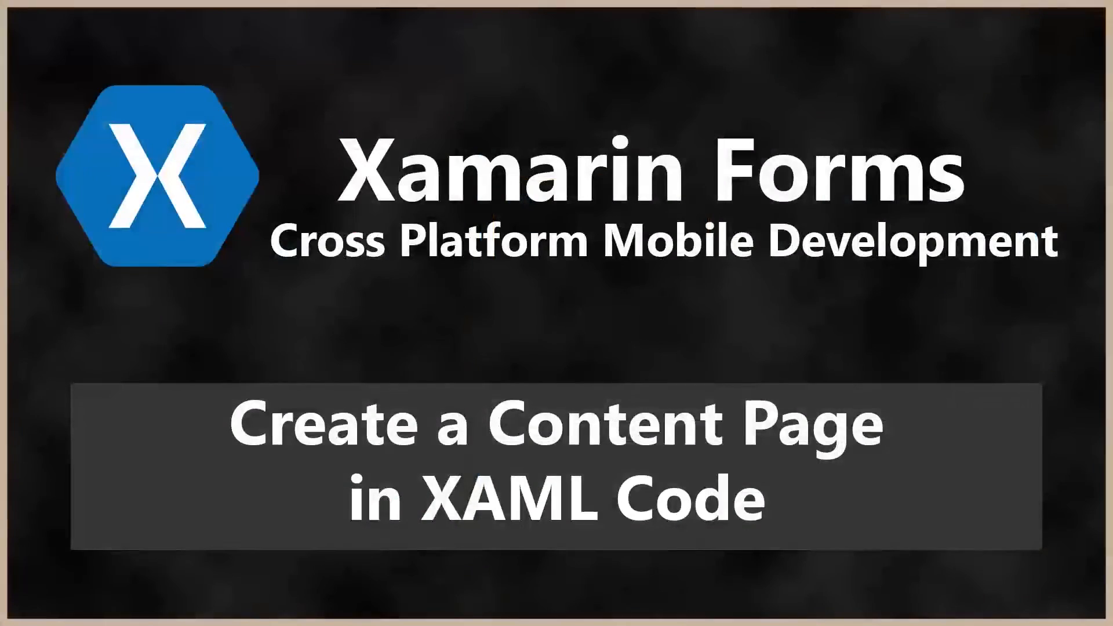
left_click(750, 214)
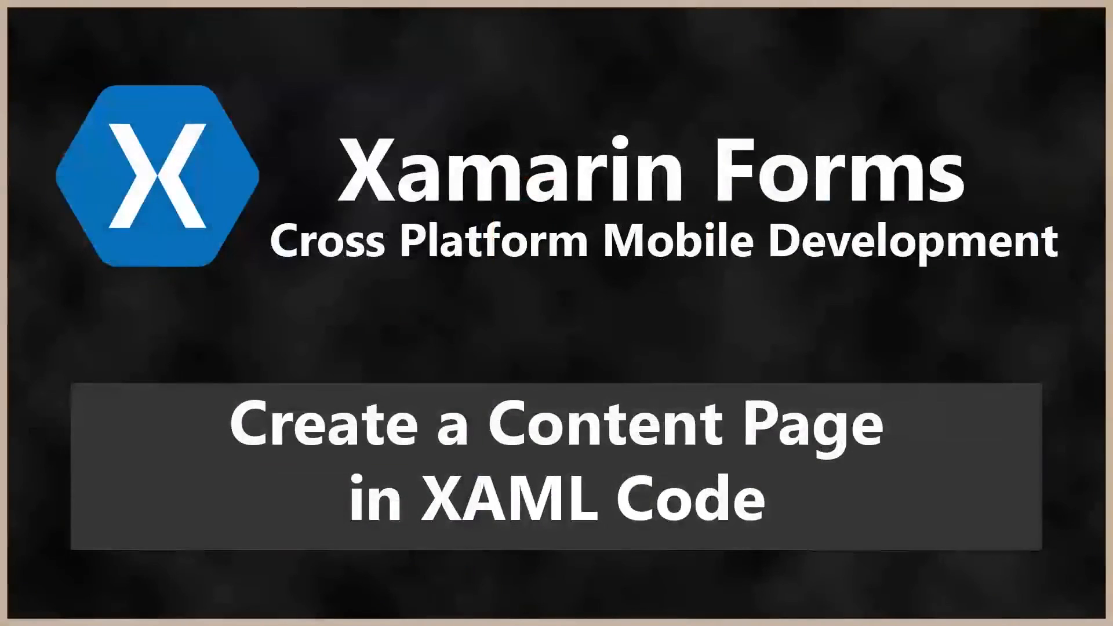